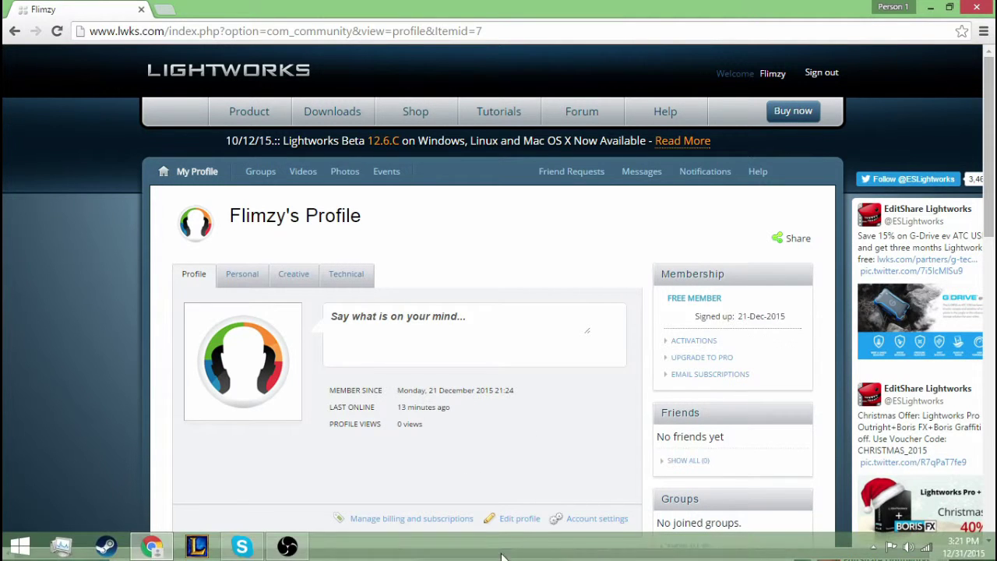
Shrink the Chrome window and move it aside to uncover the desktop.
left_click_drag(537, 6, 533, 208)
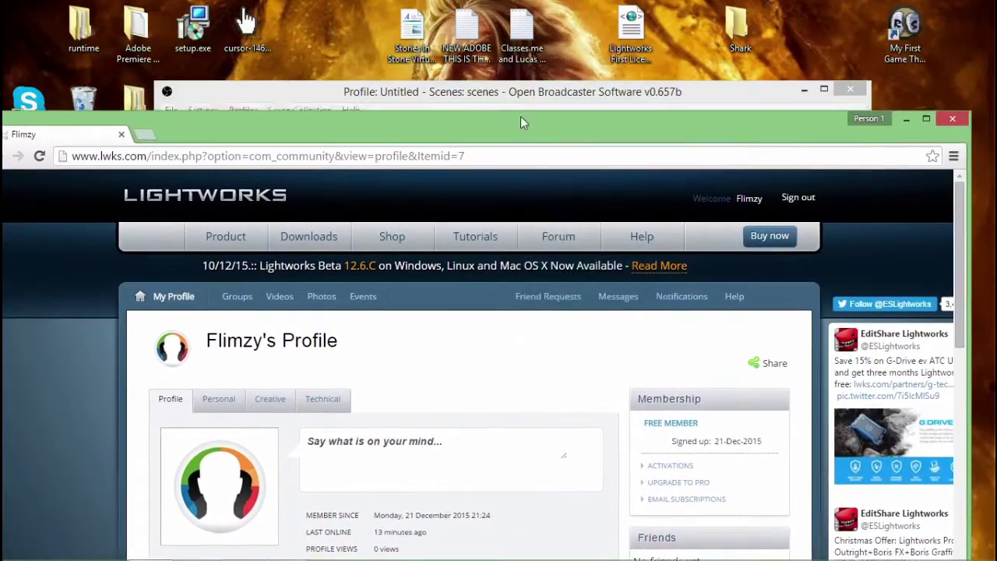
left_click(806, 92)
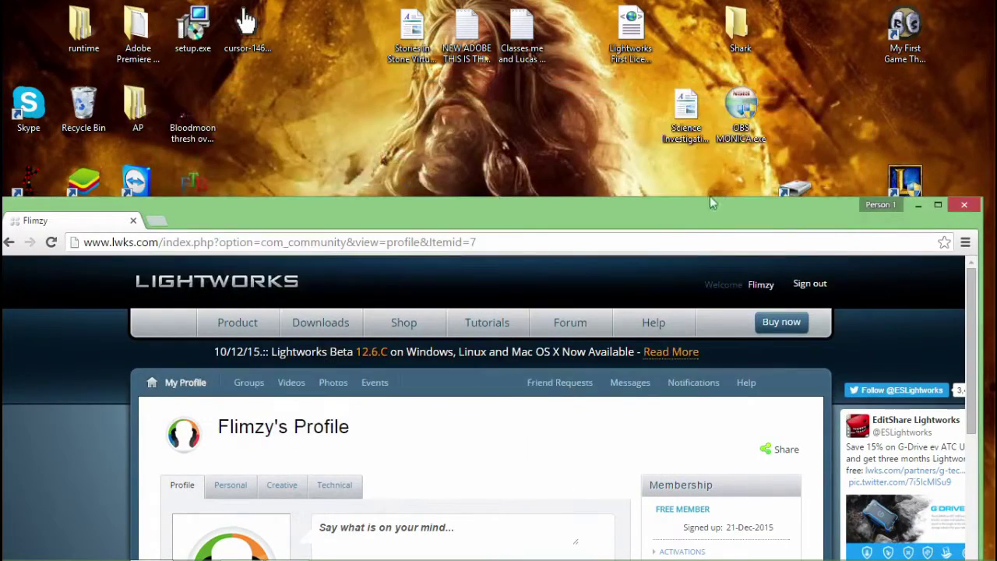
left_click(918, 205)
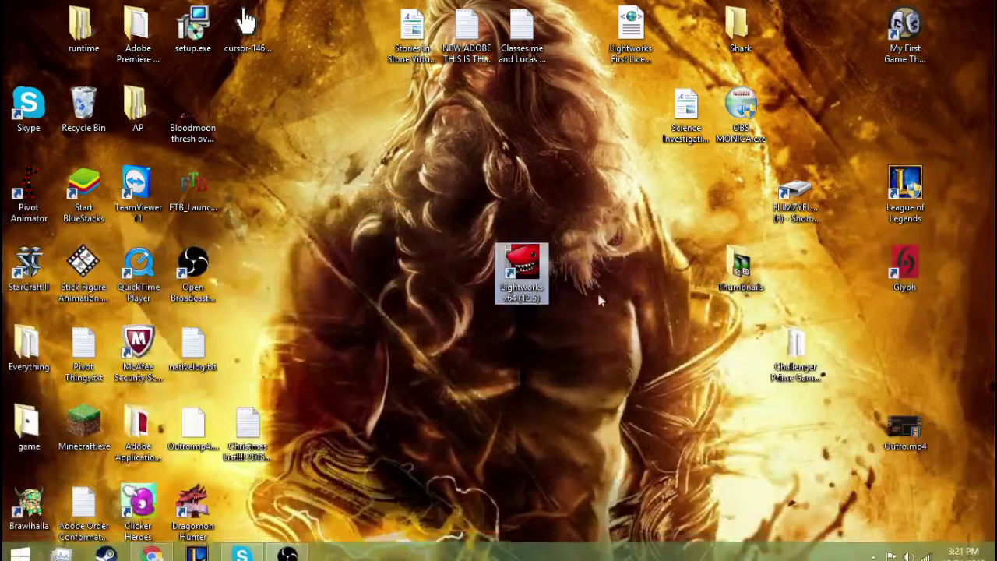
left_click_drag(463, 196, 574, 303)
double_click(514, 273)
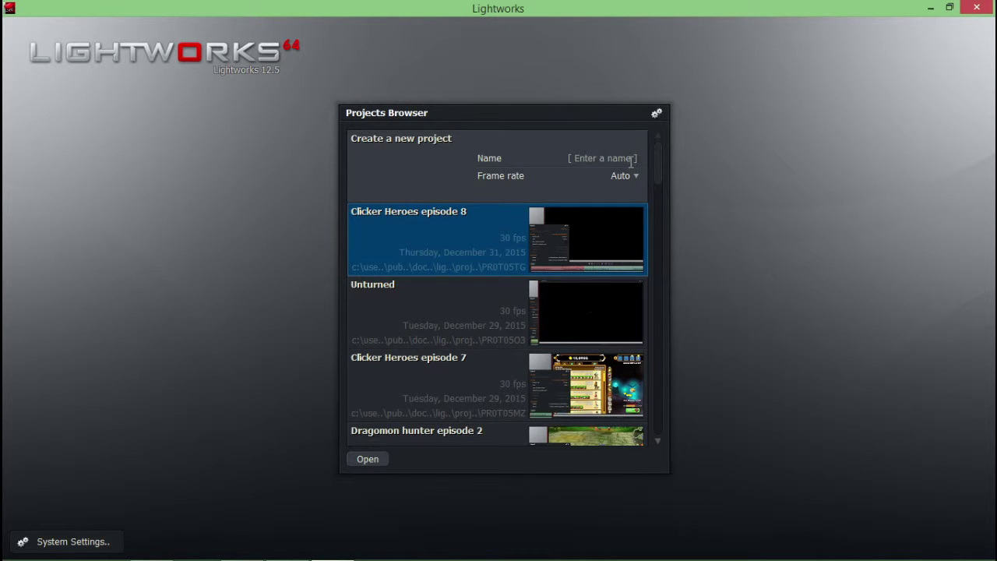
left_click(977, 12)
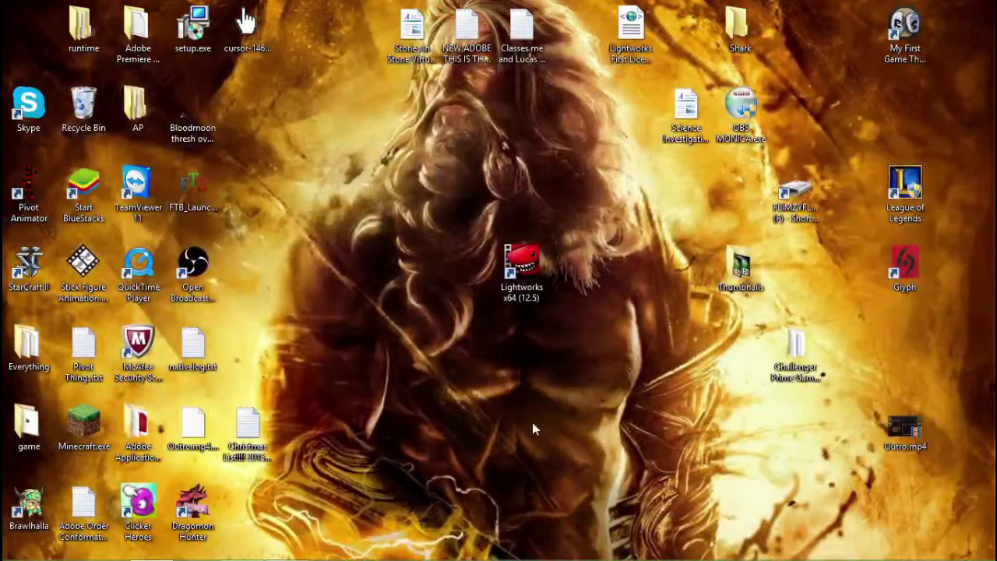
mouse_move(498, 545)
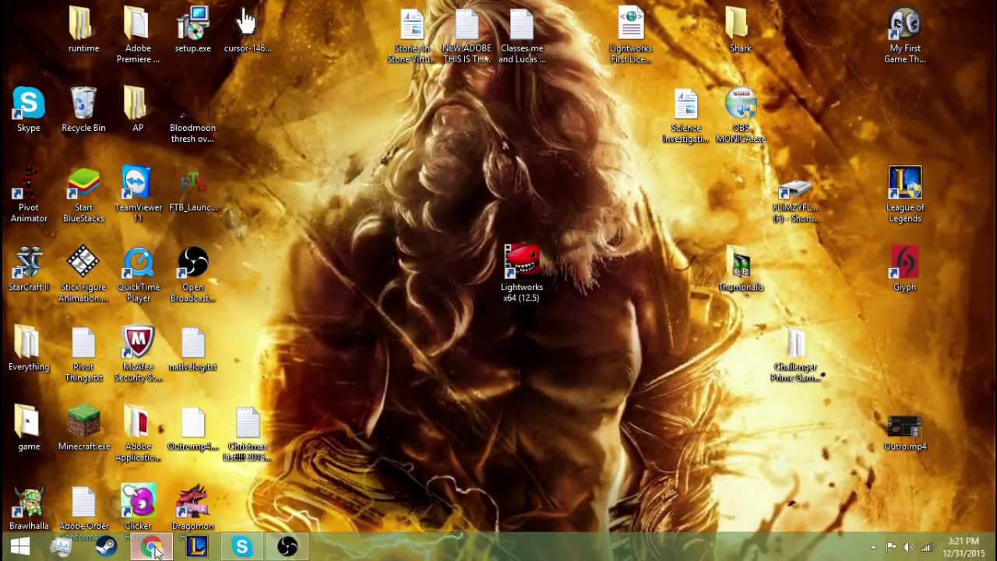
Restore Chrome full screen, briefly visit the Activations page, then go back.
left_click(152, 553)
key("super+Up")
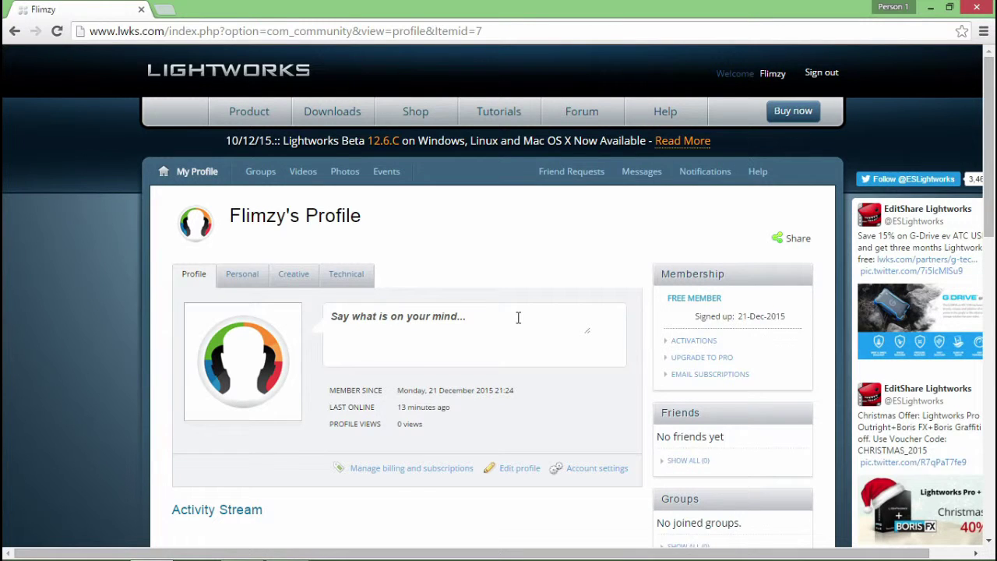
left_click(690, 341)
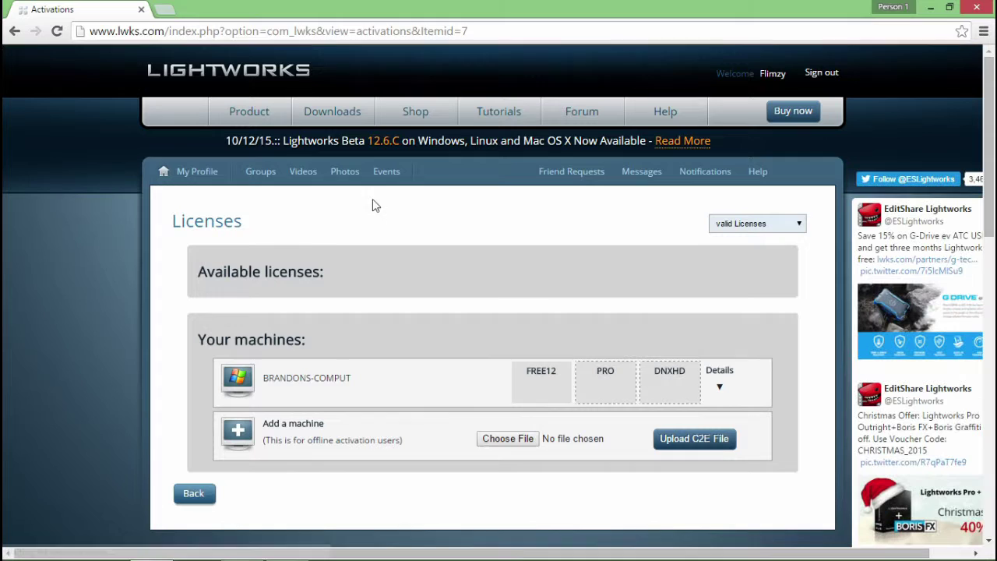
left_click(14, 31)
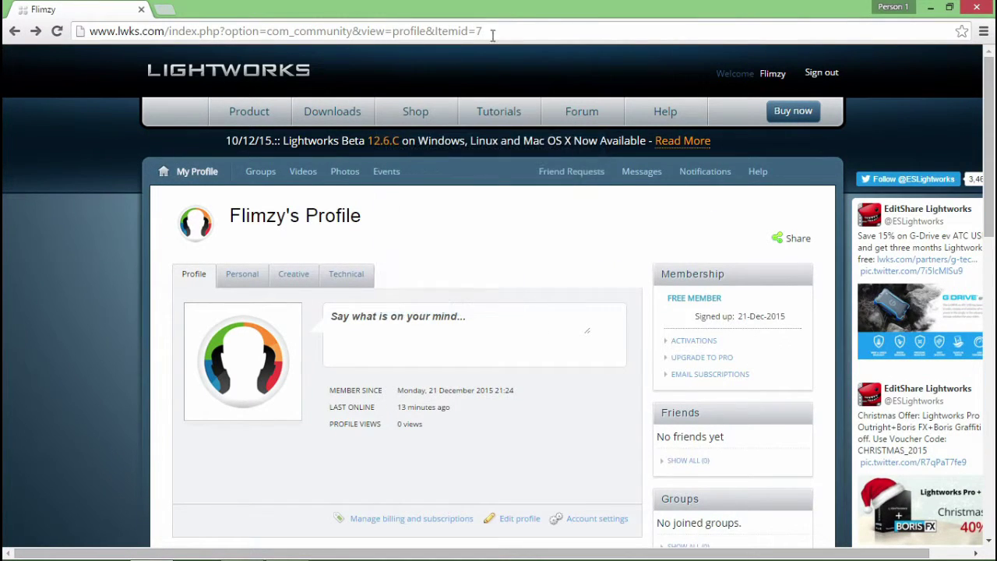
mouse_move(483, 31)
left_mouse_down()
mouse_move(143, 31)
mouse_move(173, 39)
left_mouse_up()
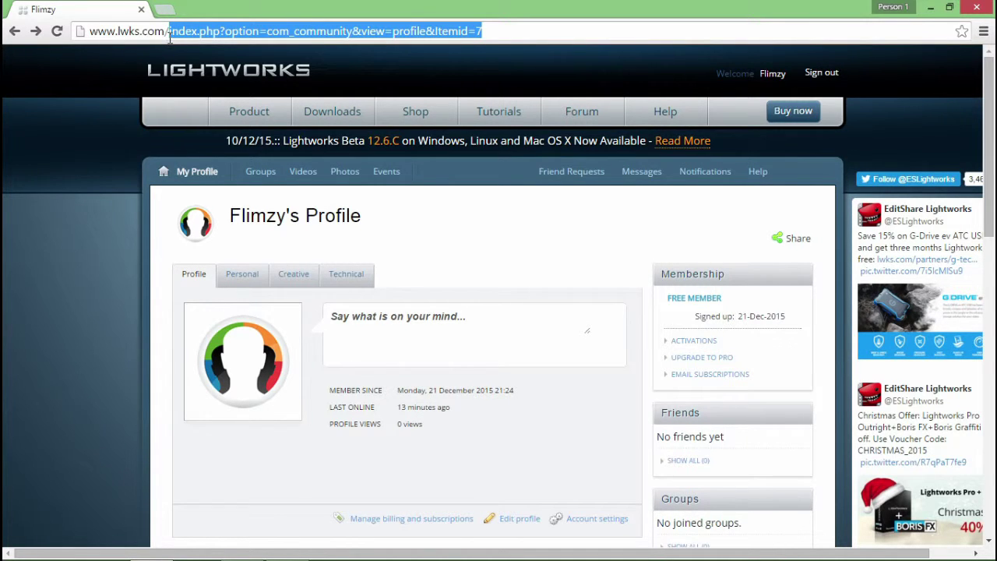
key("BackSpace")
key("Return")
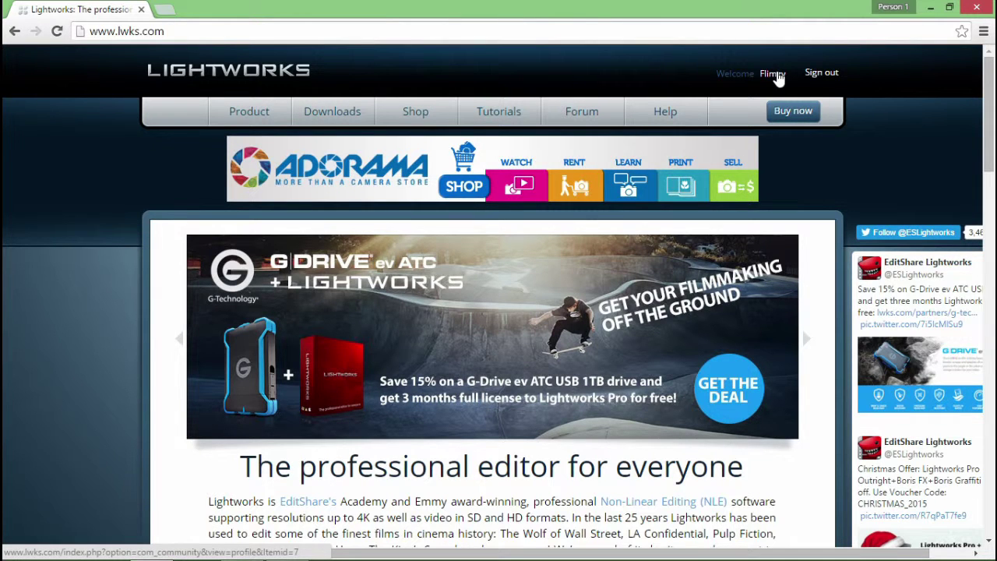
left_click(775, 75)
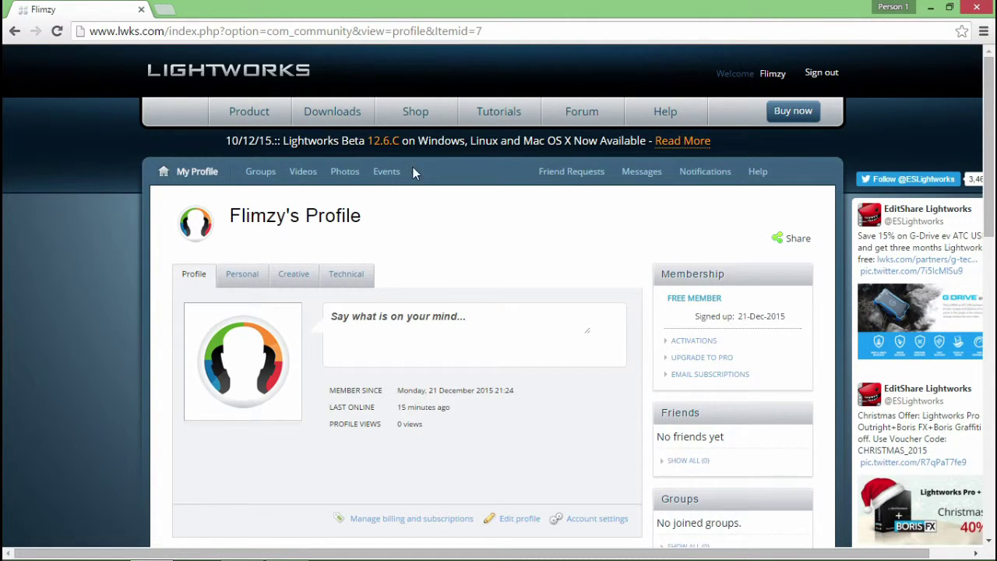
Open the Activations page and review the Available licenses and FREE12 entry.
left_click(700, 342)
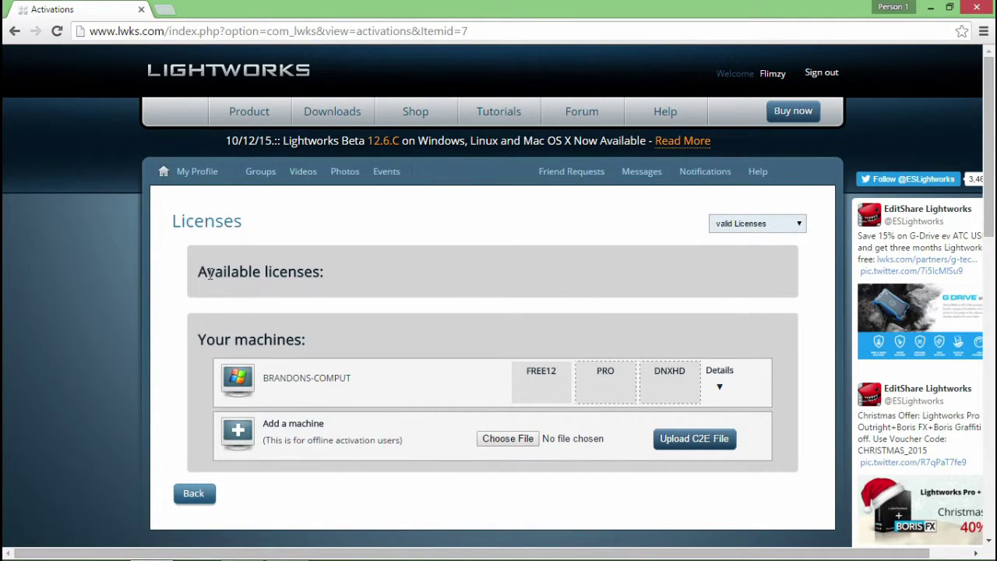
left_click_drag(209, 274, 352, 273)
left_click(353, 278)
left_click_drag(528, 373, 554, 371)
left_click_drag(196, 269, 382, 285)
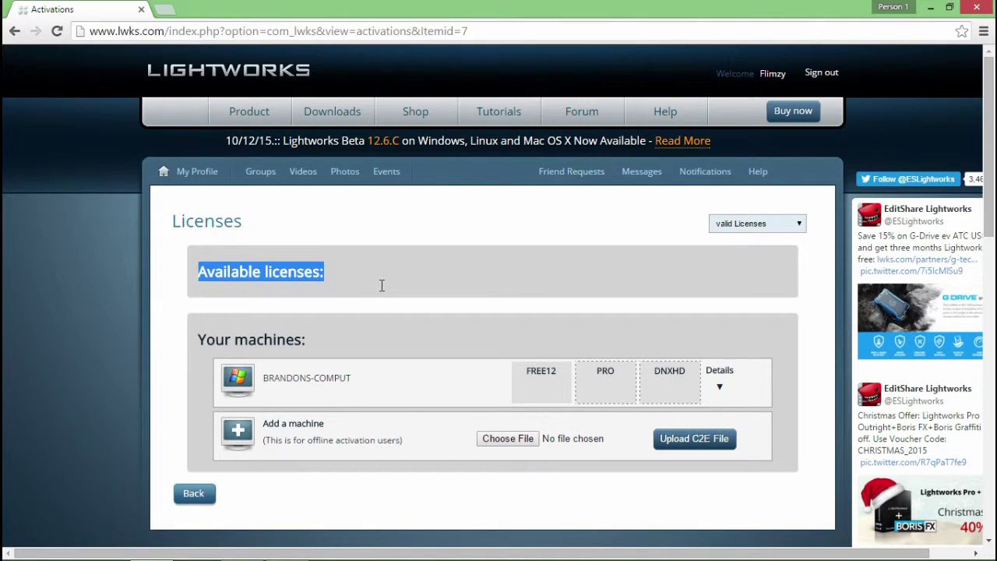
left_click(382, 290)
Expand and collapse the registered machine's details, then highlight 'Add a machine'.
left_click(717, 407)
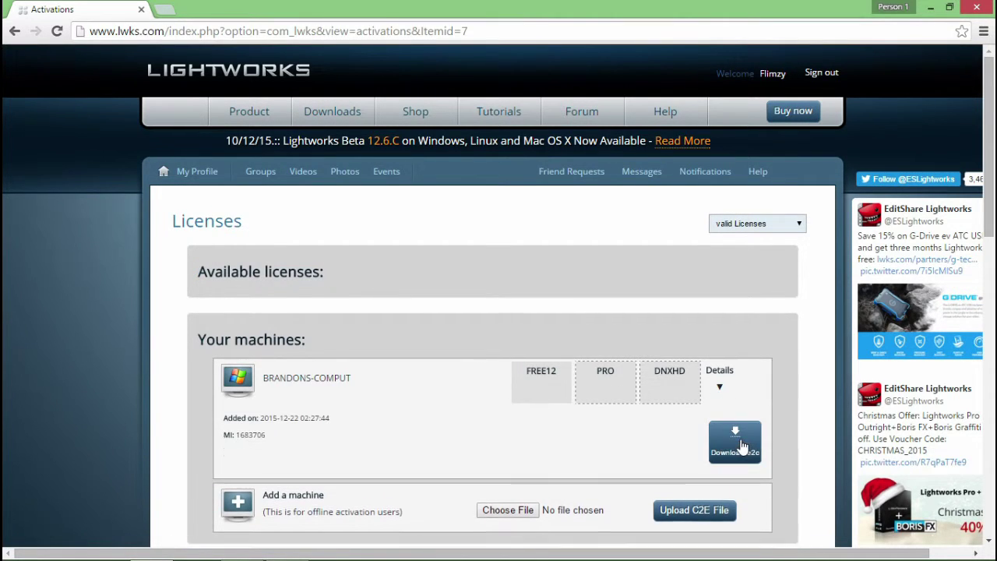
left_click(728, 377)
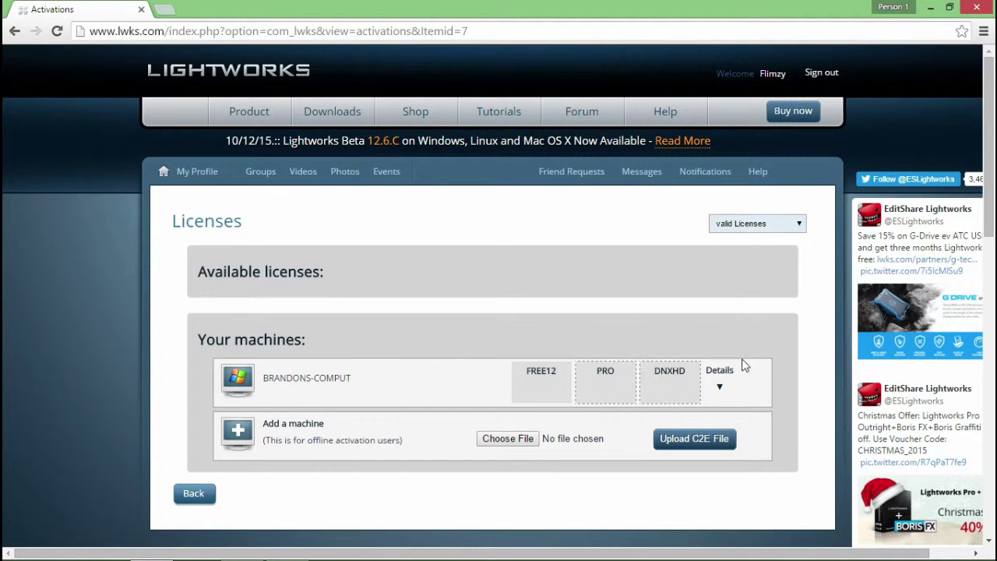
left_click_drag(265, 424, 314, 424)
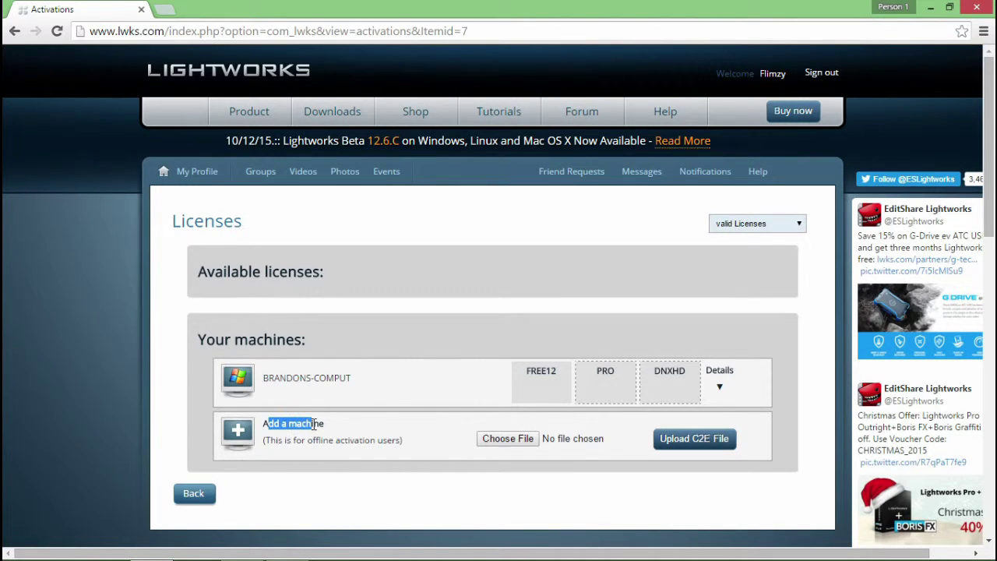
left_click(316, 423)
Start the Add a machine upload and browse to the C: drive.
left_click(487, 438)
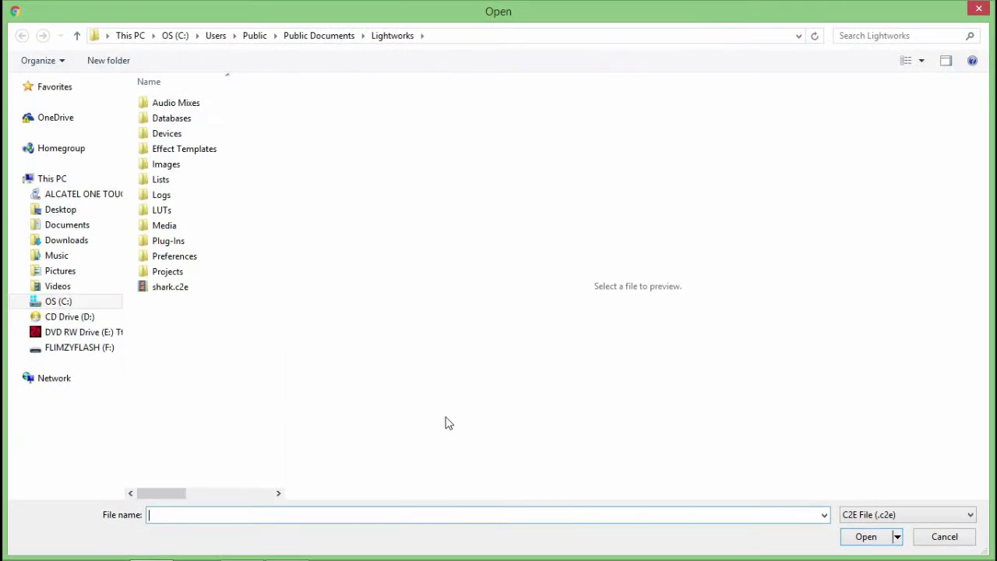
left_click(67, 180)
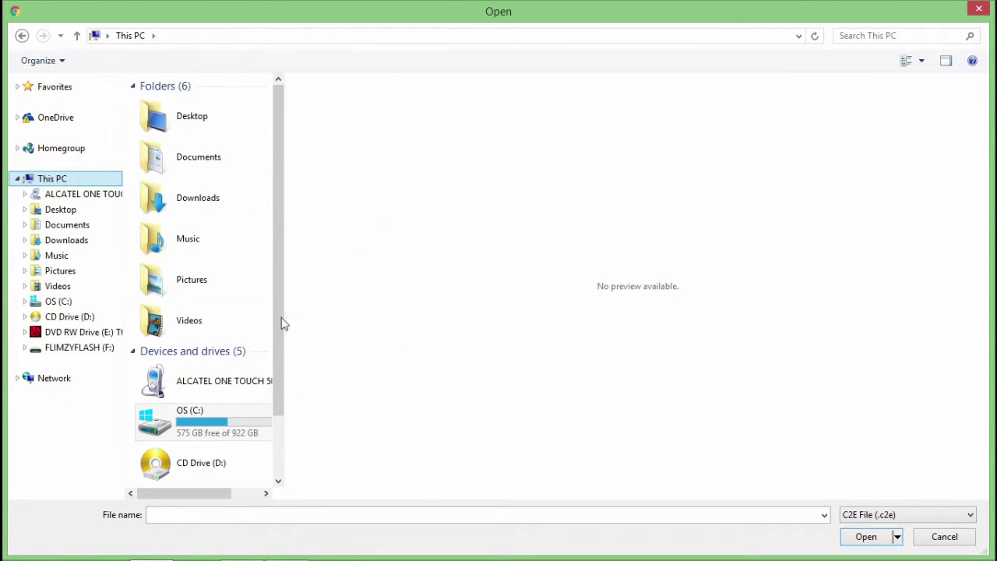
left_click(70, 301)
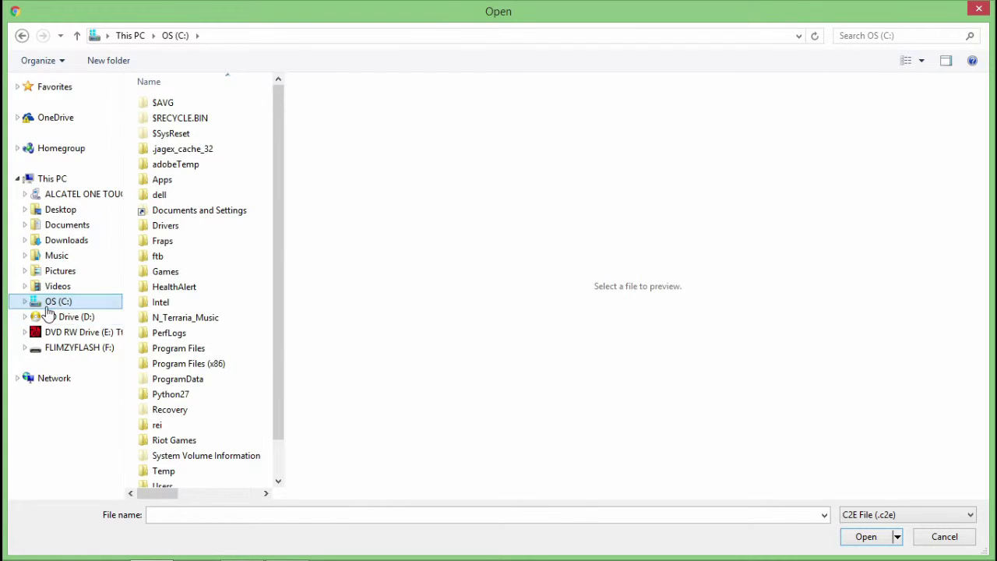
left_click_drag(275, 143, 270, 237)
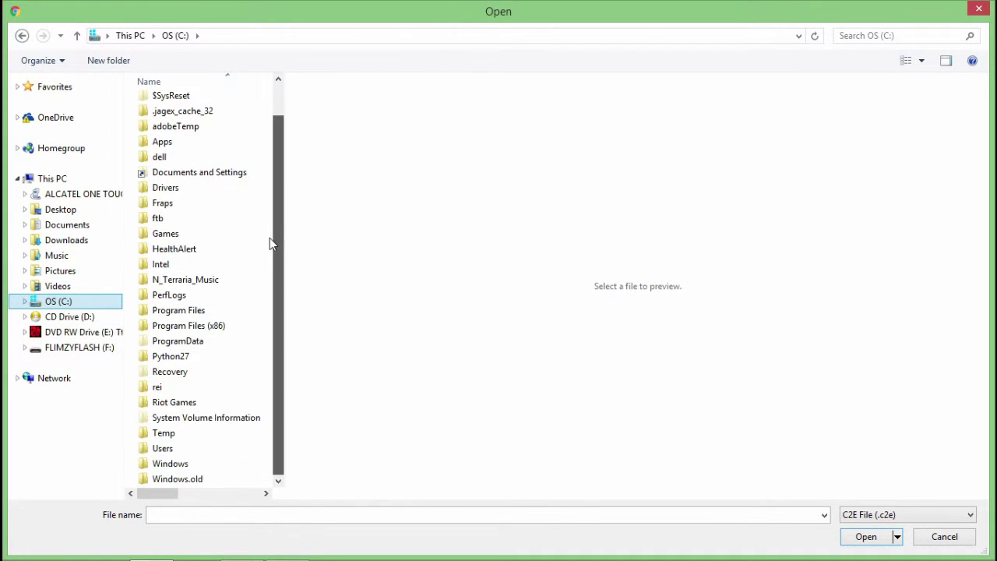
scroll(286, 204, "up", 1)
scroll(285, 203, "down", 1)
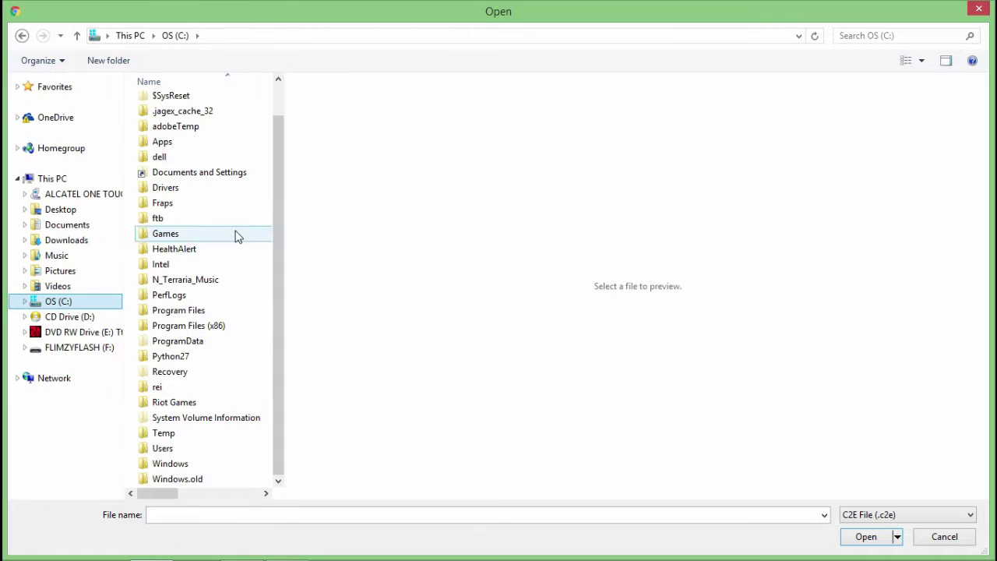
mouse_move(285, 216)
left_mouse_down()
mouse_move(493, 264)
mouse_move(306, 325)
left_mouse_up()
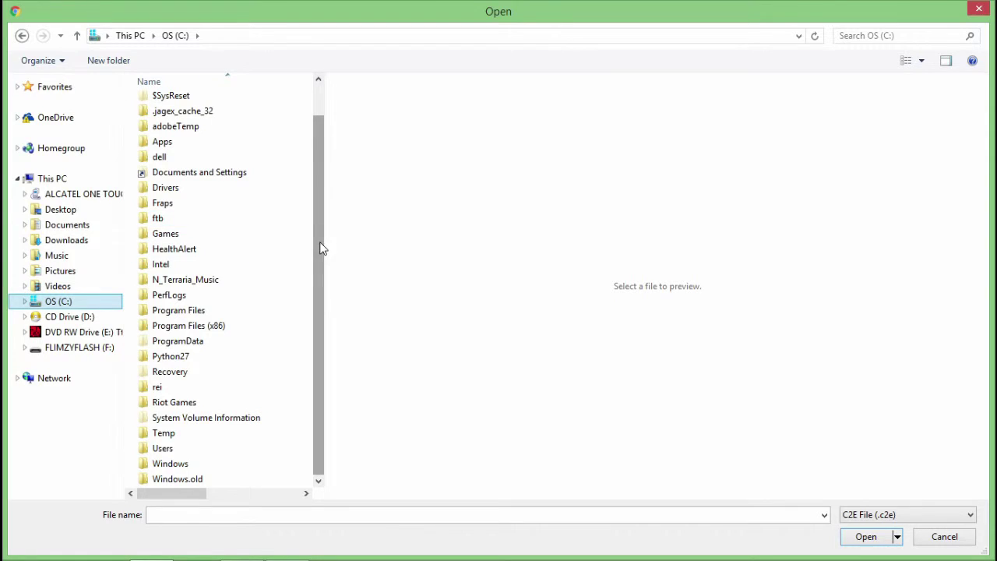
Go to Users\Public\Public Documents\Lightworks and select shark.c2e.
double_click(179, 450)
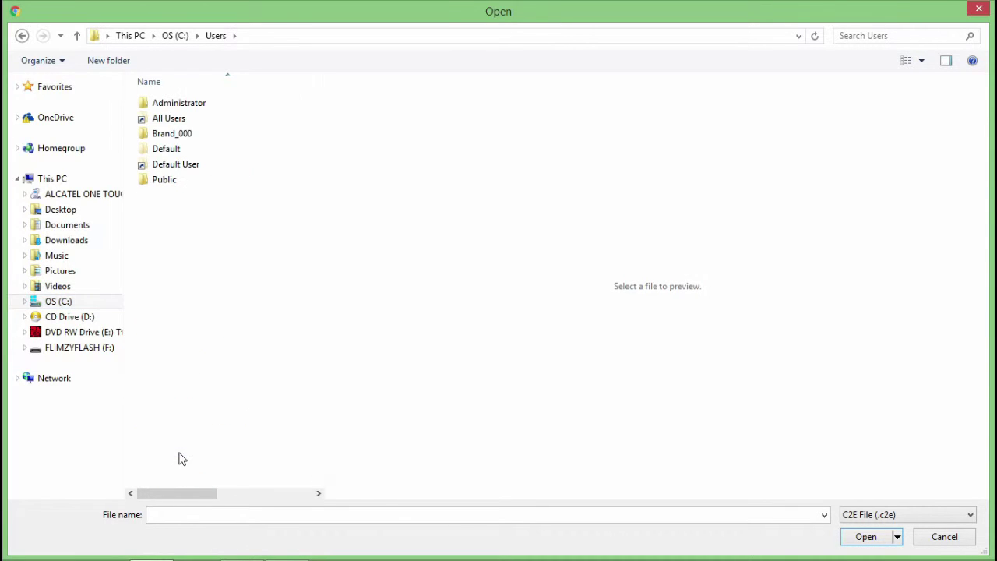
left_click(180, 186)
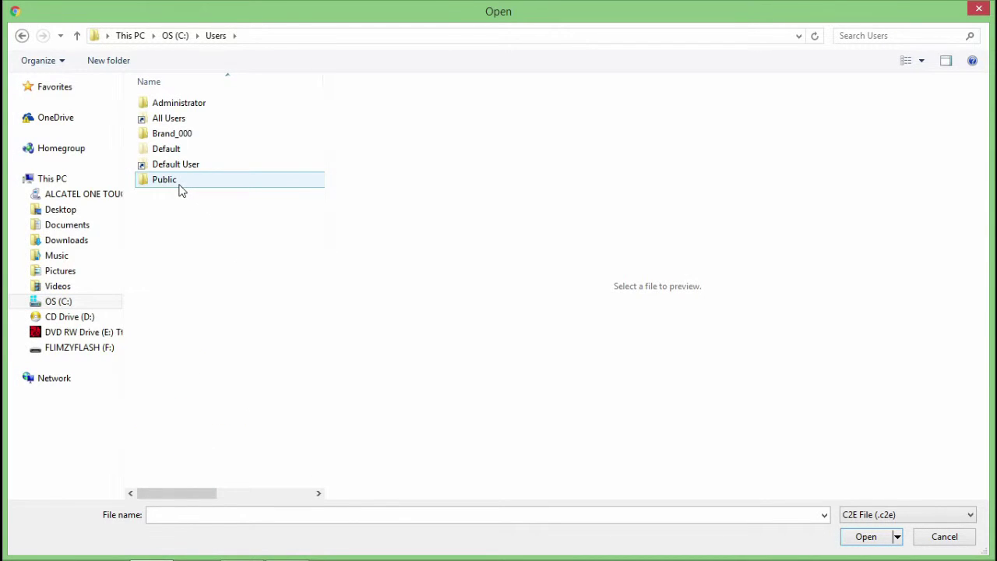
double_click(180, 187)
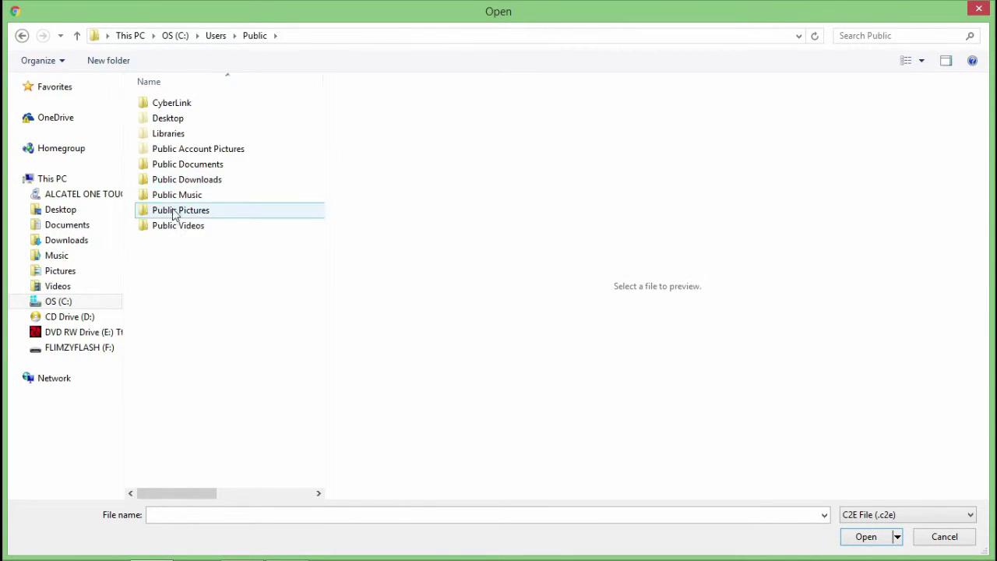
double_click(232, 164)
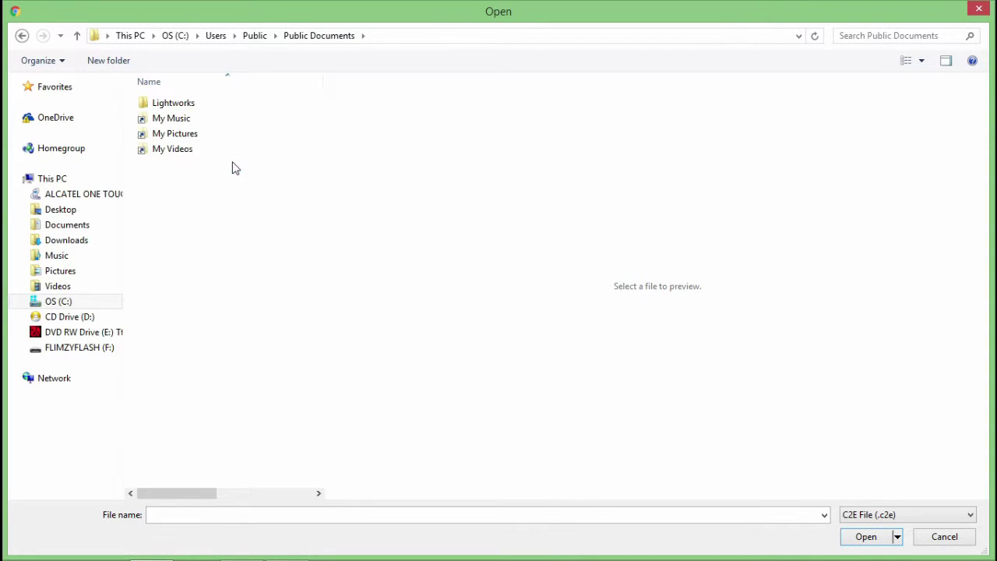
mouse_move(172, 103)
double_click(196, 109)
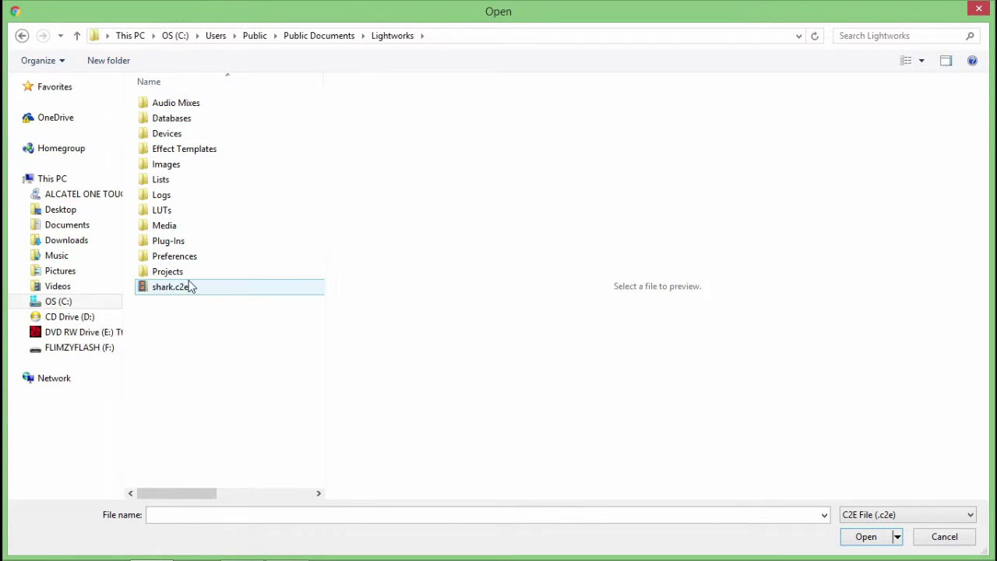
left_click(186, 290)
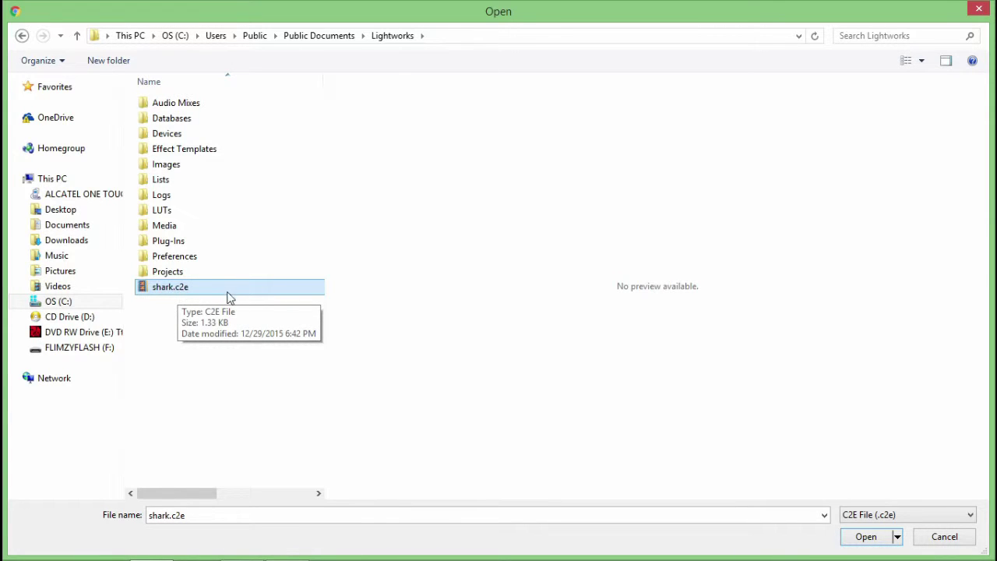
Upload shark.c2e and confirm the new machine registered successfully.
left_click(866, 536)
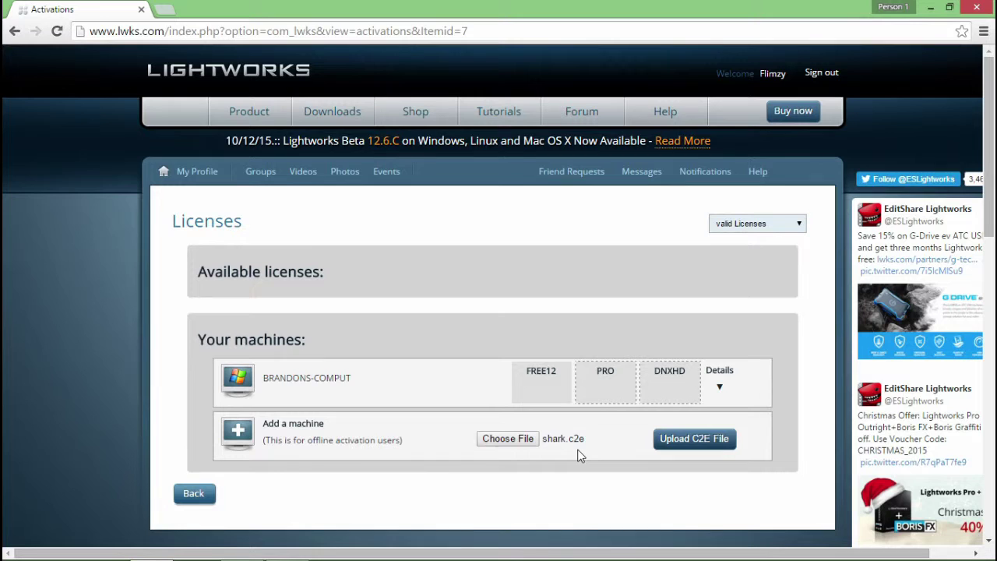
left_click(685, 444)
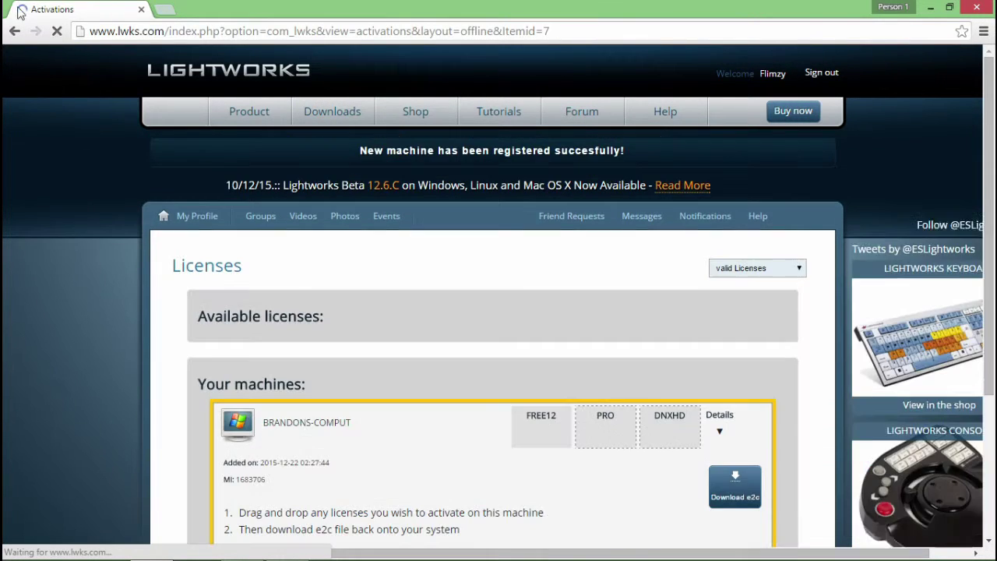
scroll(394, 315, "down", 1)
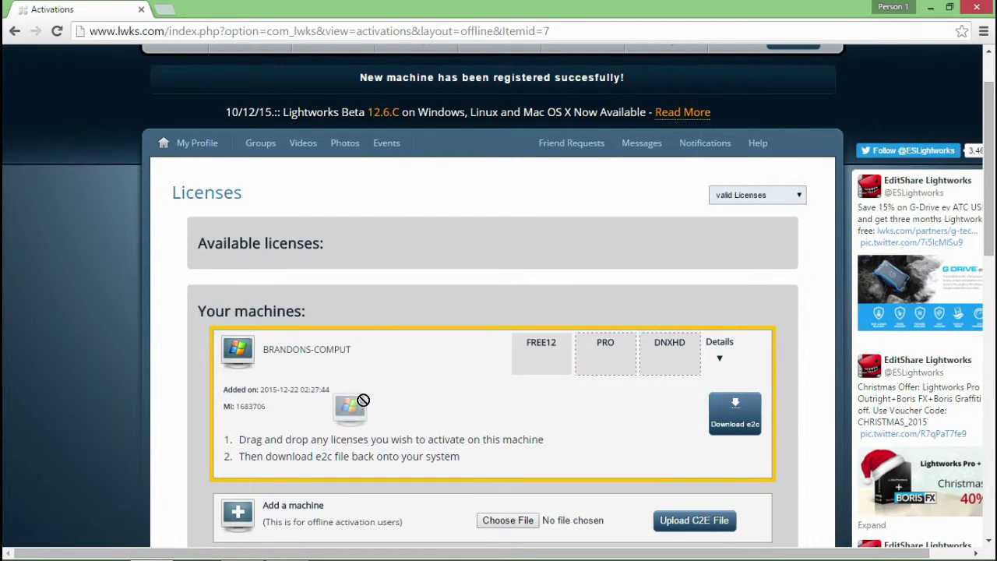
left_click_drag(448, 412, 383, 345)
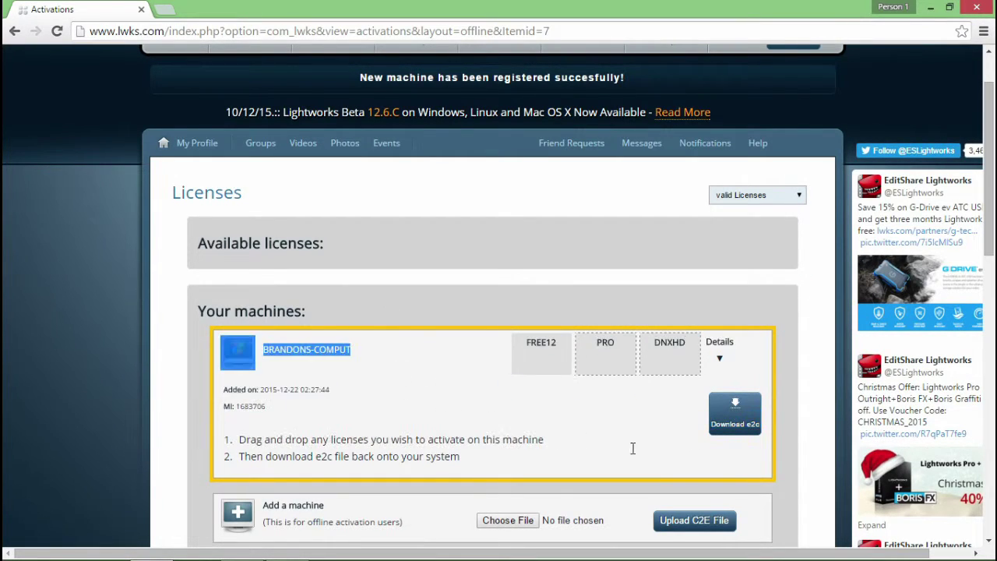
Download the shark.e2c activation file and widen Notepad to show the key.
left_click(715, 421)
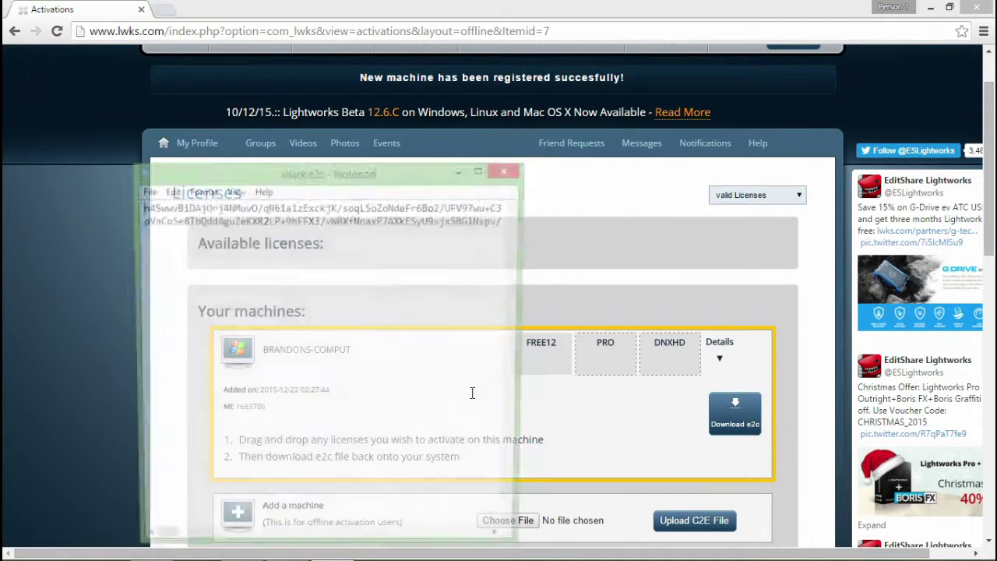
mouse_move(382, 172)
left_mouse_down()
mouse_move(436, 303)
mouse_move(588, 374)
mouse_move(527, 227)
mouse_move(584, 181)
mouse_move(600, 110)
left_mouse_up()
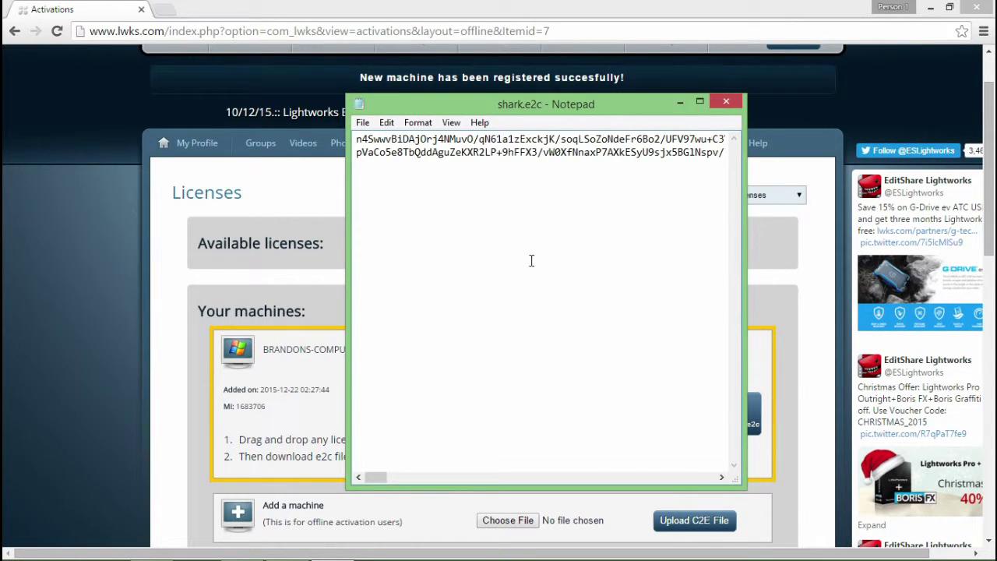
left_click_drag(346, 273, 268, 275)
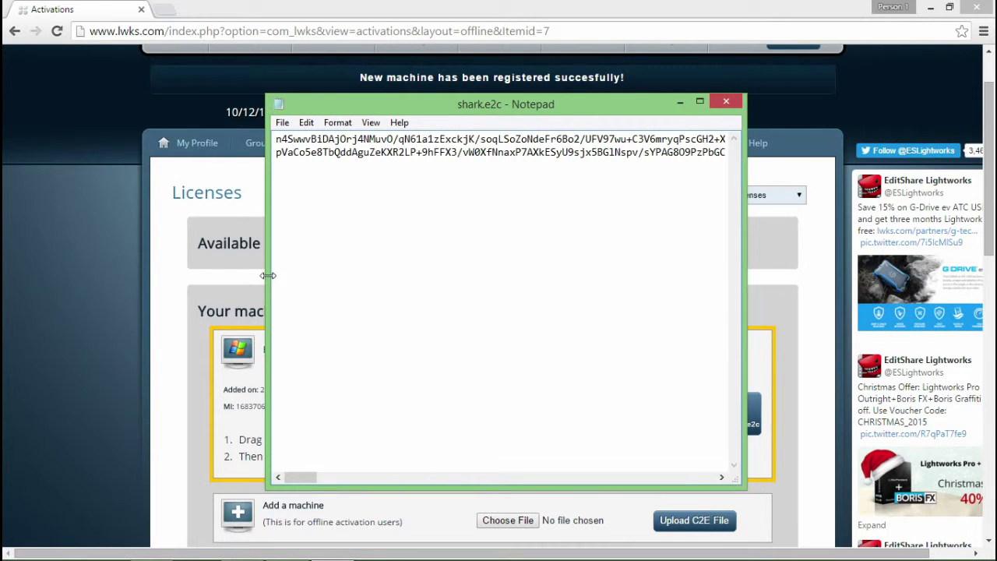
mouse_move(304, 477)
left_mouse_down()
mouse_move(716, 459)
mouse_move(227, 455)
left_mouse_up()
left_click(282, 122)
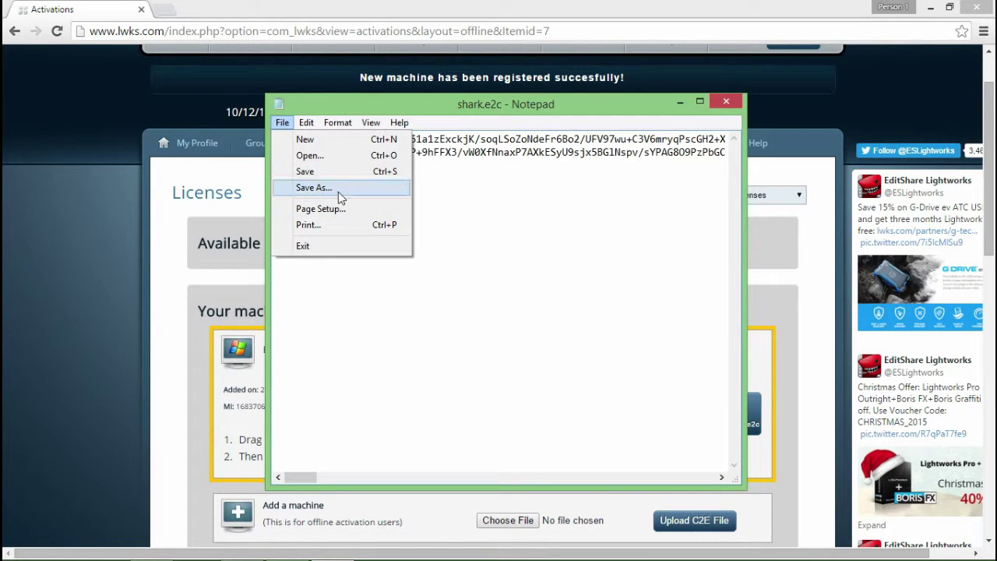
Save the key as shark.txt in Downloads with type Text Documents (*.txt).
left_click(338, 191)
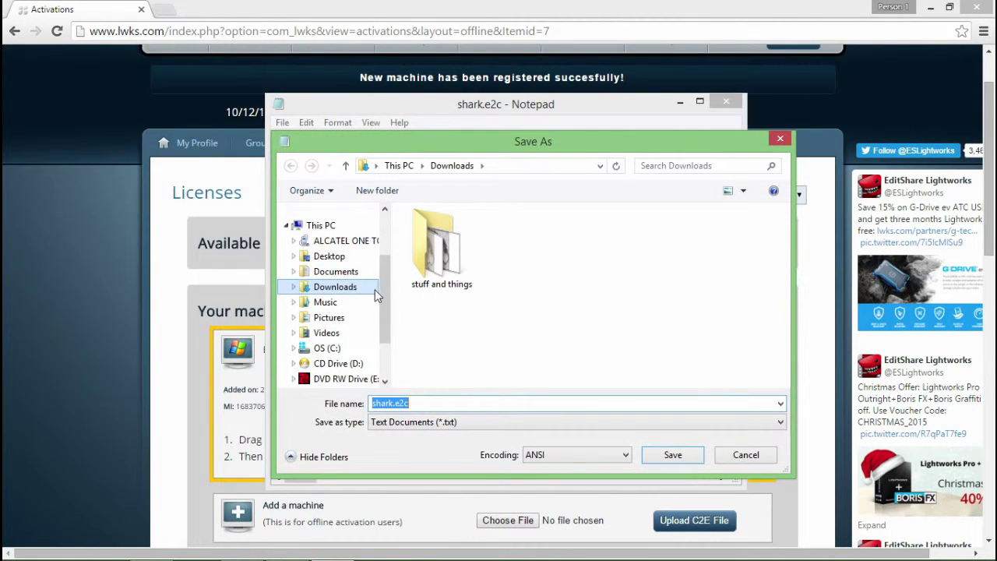
left_click_drag(387, 290, 389, 271)
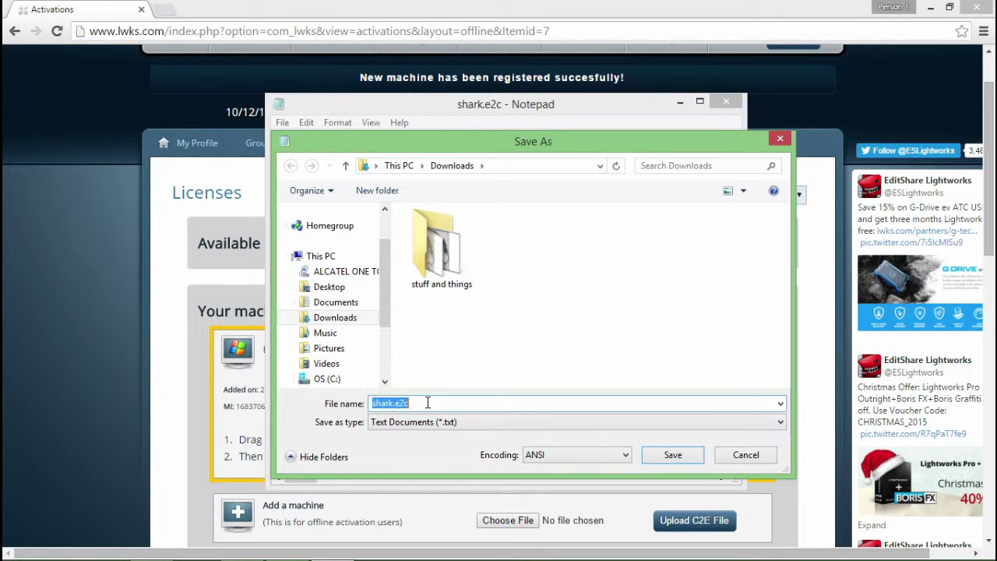
left_click_drag(372, 402, 391, 402)
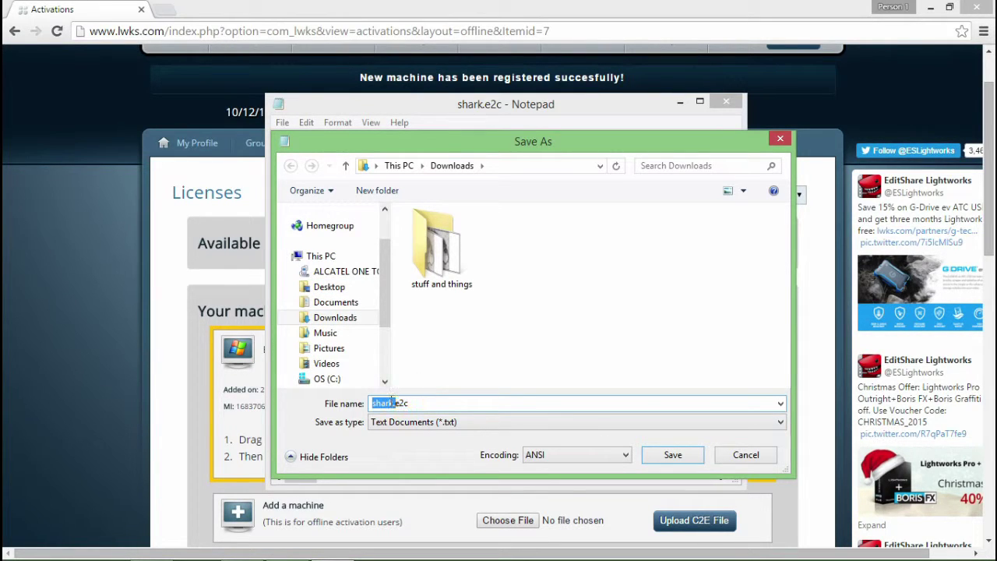
left_click(474, 405)
left_click(444, 421)
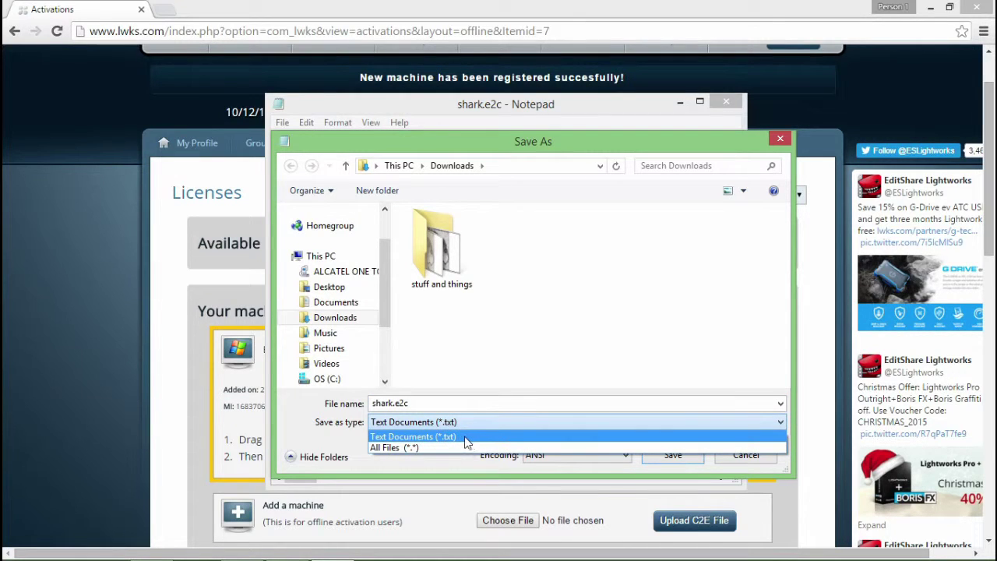
left_click(464, 436)
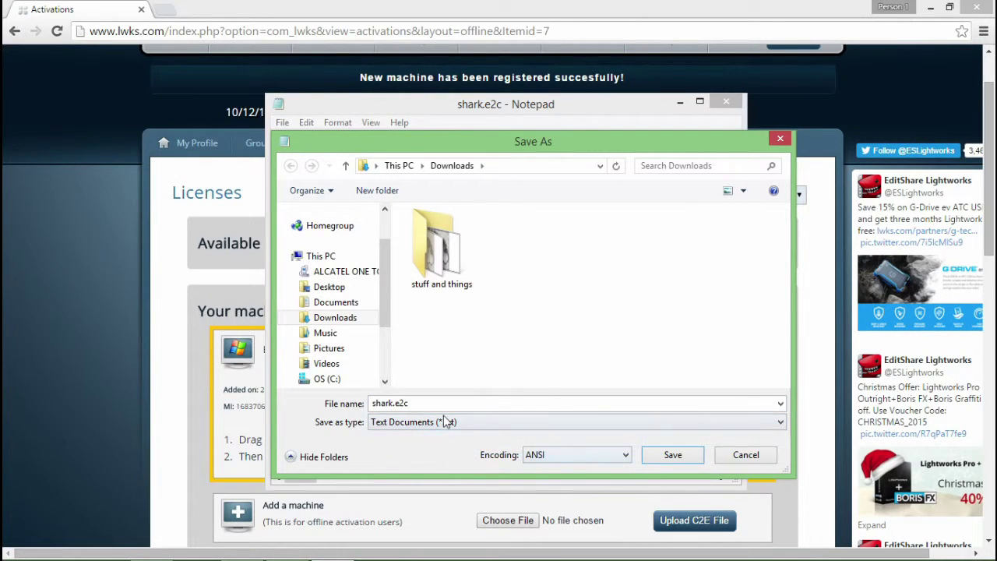
left_click(444, 420)
left_click(428, 448)
left_click(430, 422)
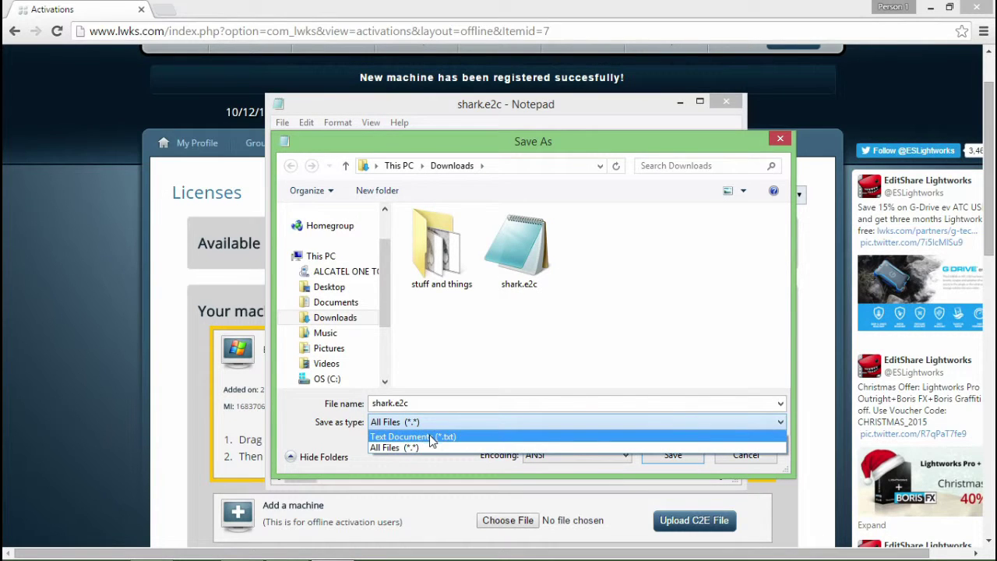
left_click(684, 457)
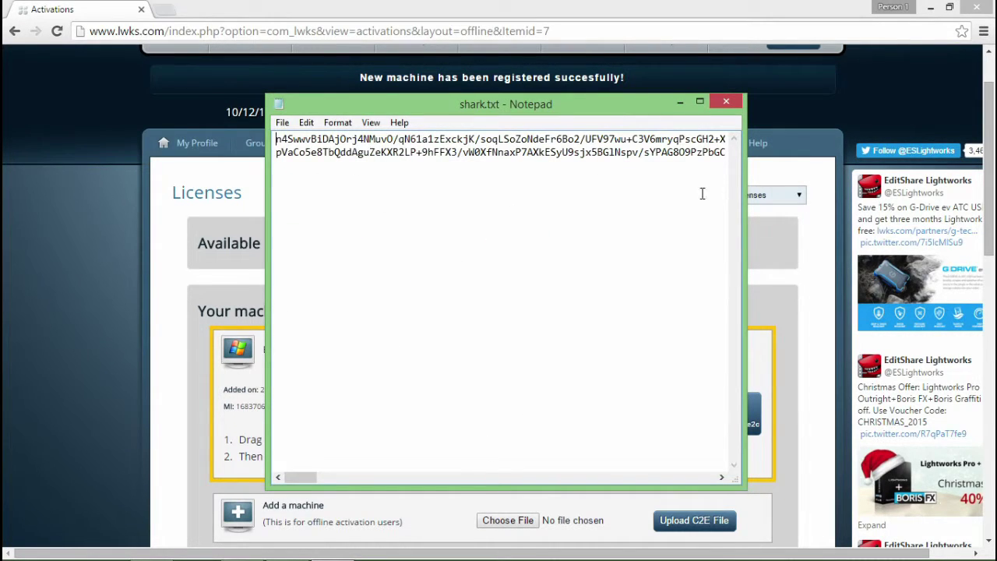
Close the Notepad copy and open the Downloads folder in File Explorer.
left_click(726, 102)
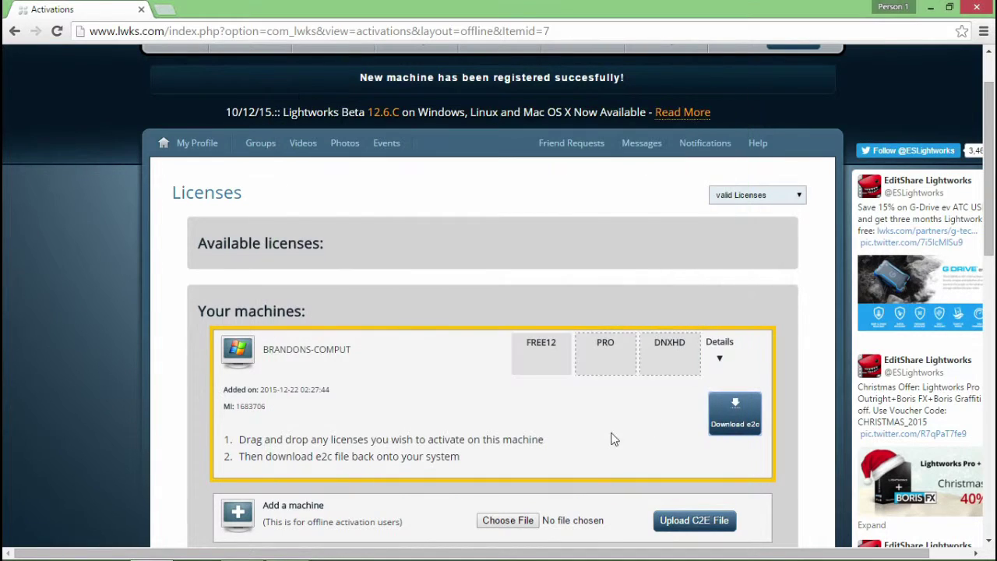
key("super+e")
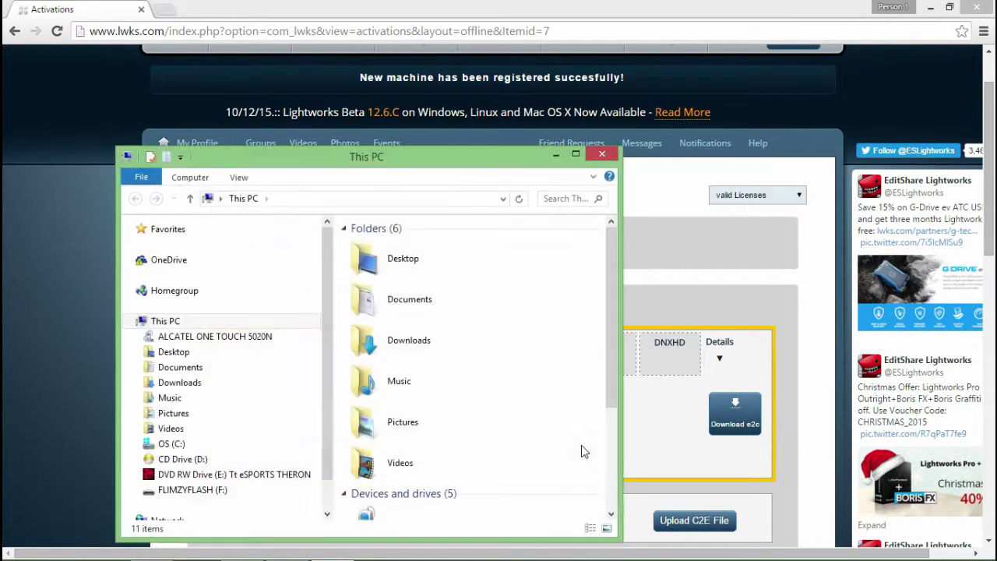
left_click_drag(466, 165, 546, 107)
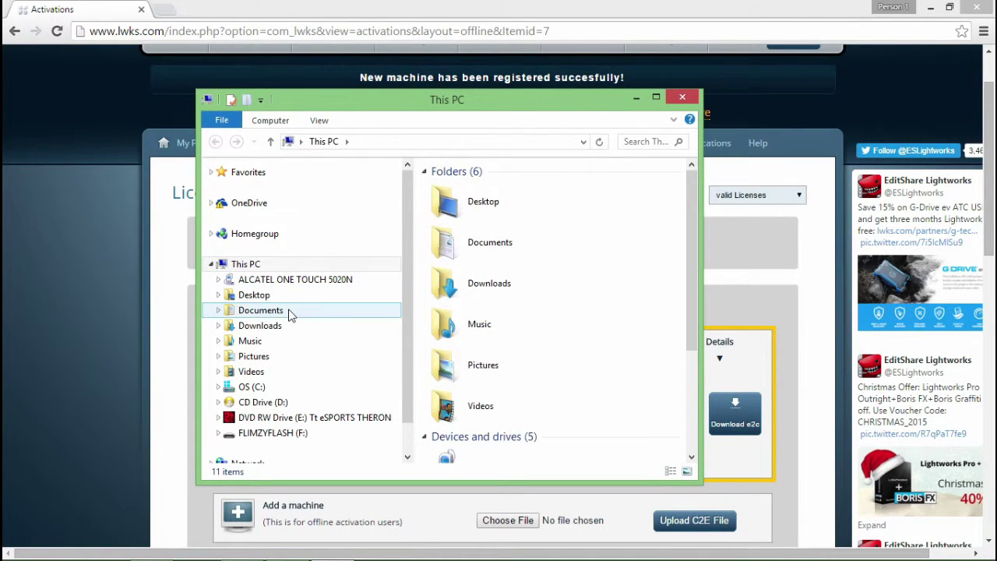
left_click(289, 311)
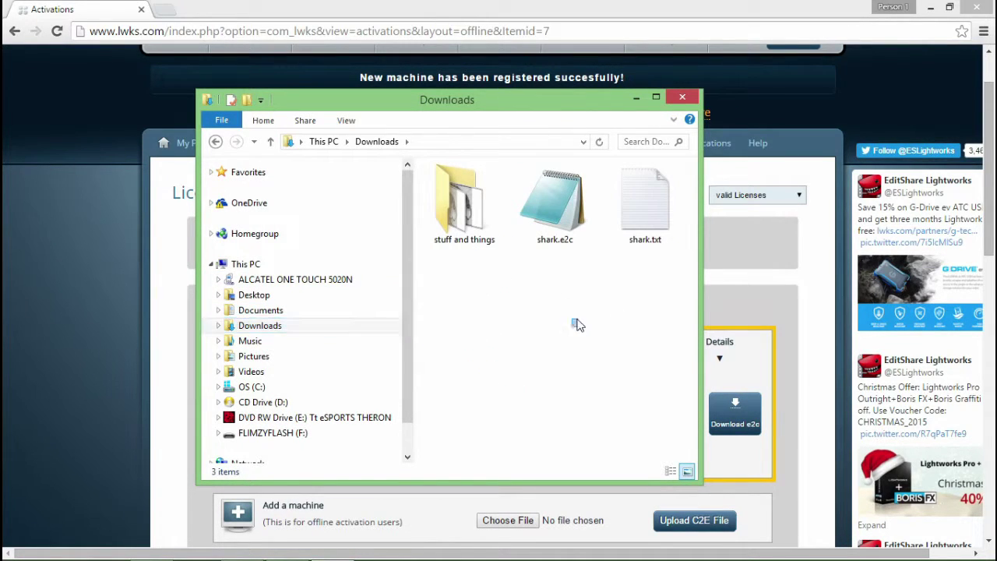
Select shark.txt in Downloads and copy it.
left_click_drag(576, 325, 665, 206)
left_click(652, 207)
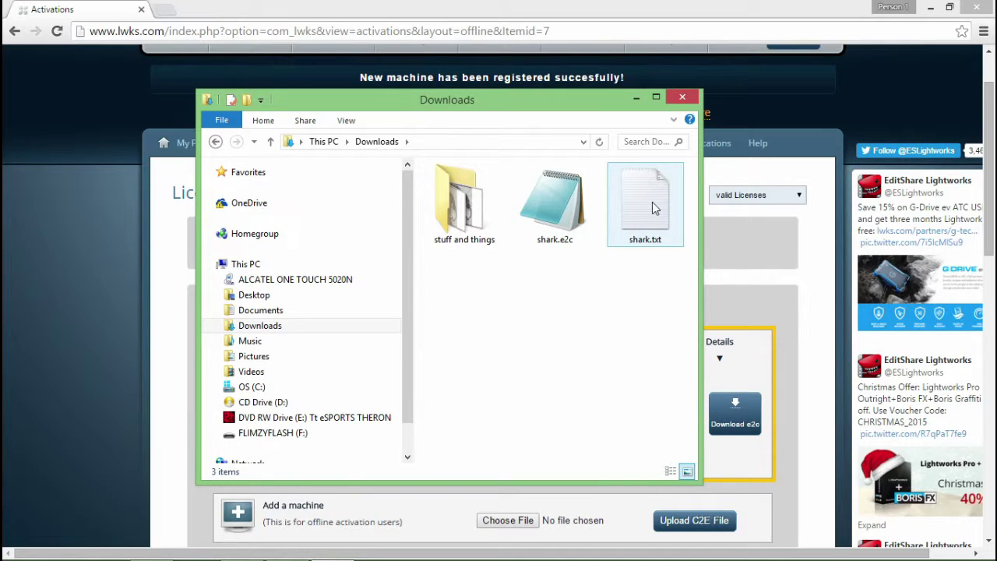
left_click(652, 201)
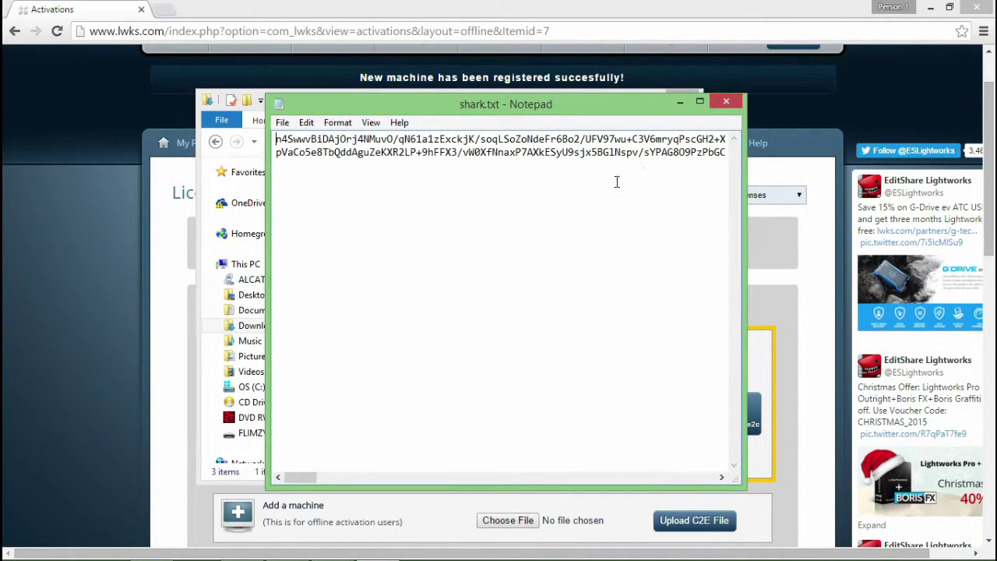
left_click(726, 104)
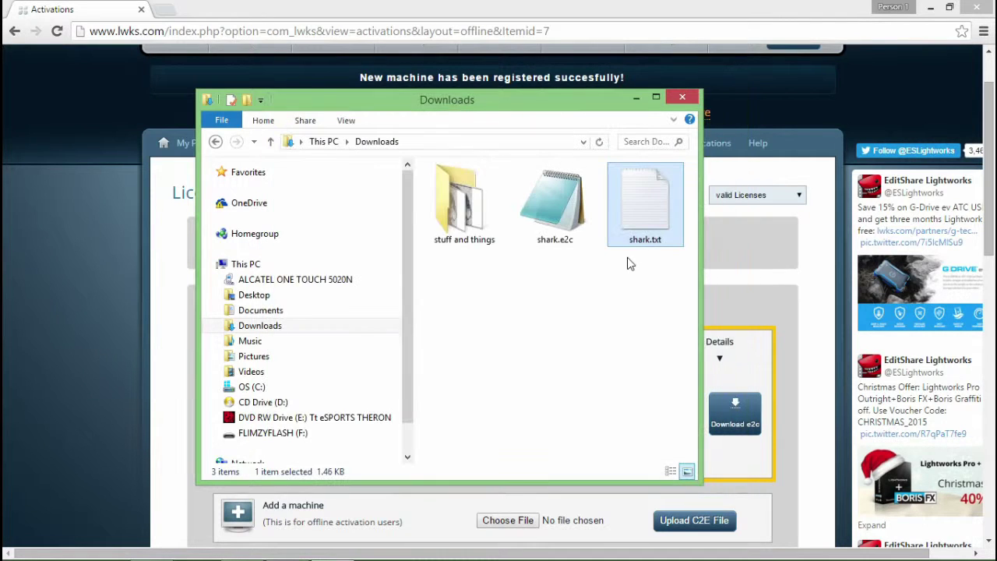
right_click(635, 195)
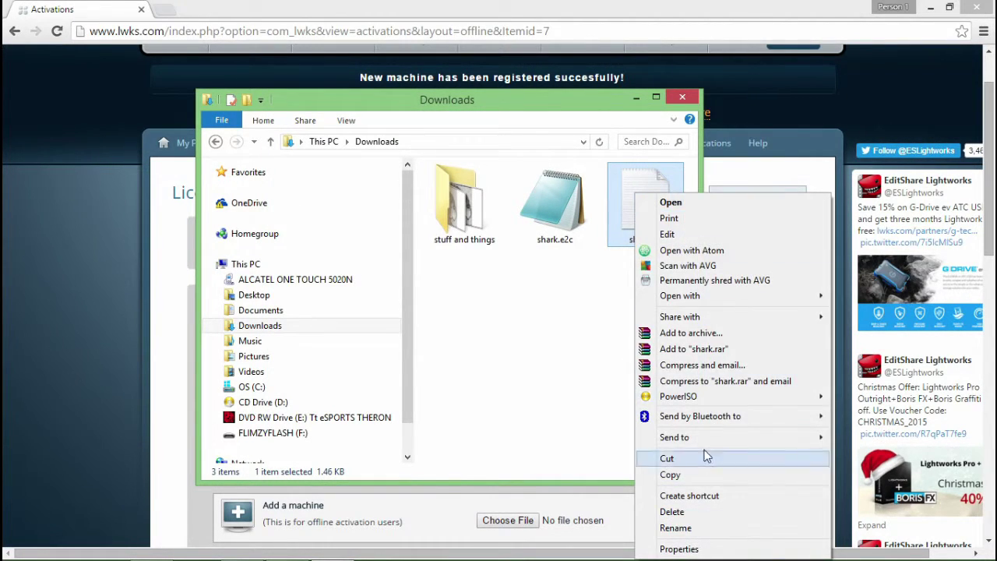
left_click(673, 473)
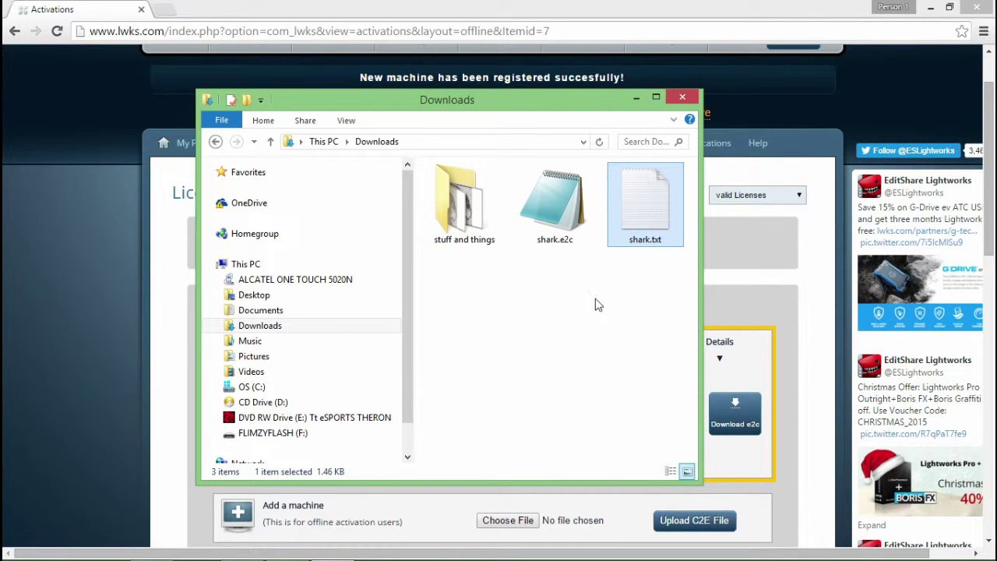
Navigate to C:\Users\Public\Public Documents\Lightworks in File Explorer.
scroll(407, 261, "down", 1)
scroll(406, 265, "up", 1)
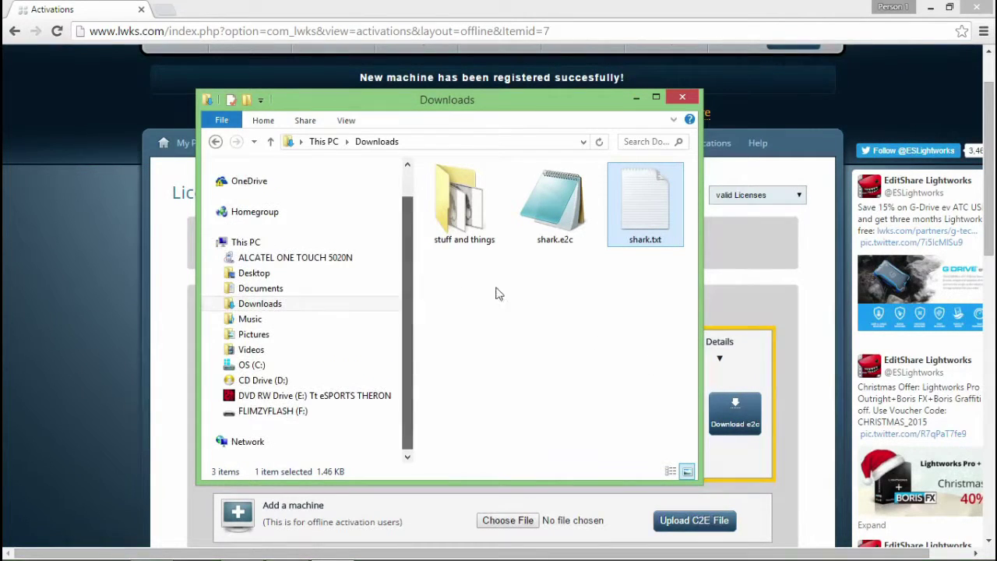
left_click(302, 372)
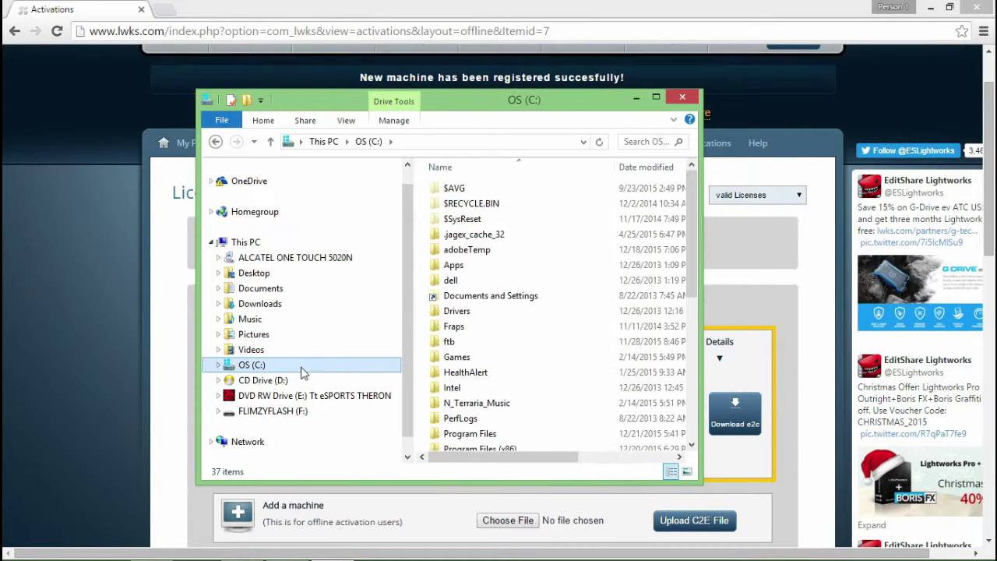
left_click_drag(691, 207, 691, 336)
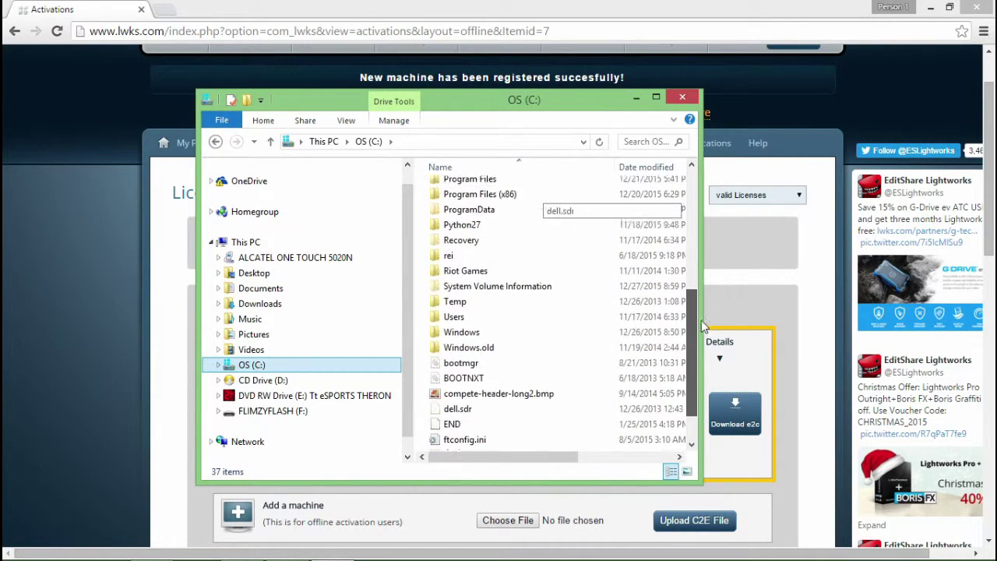
left_click(449, 293)
double_click(449, 293)
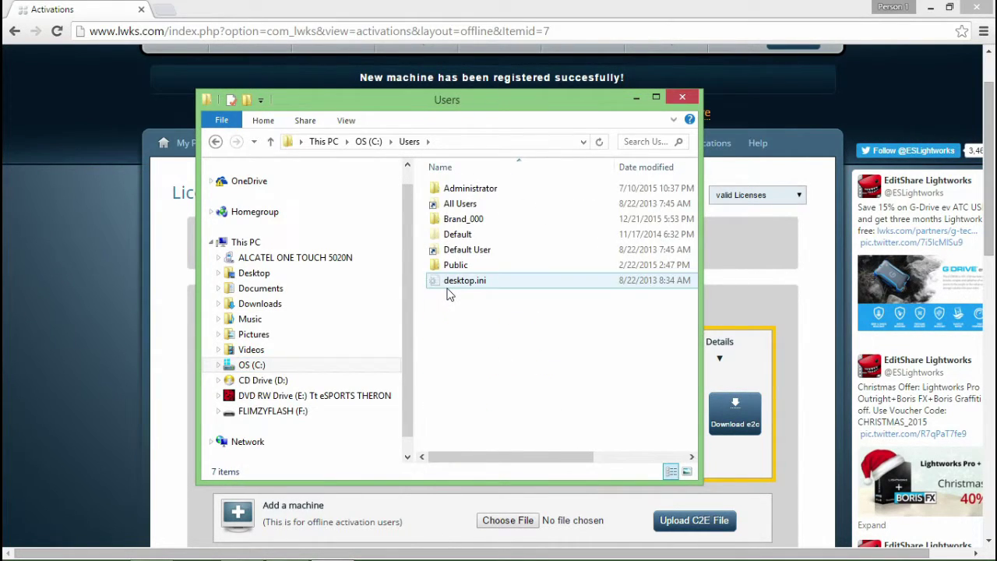
double_click(479, 267)
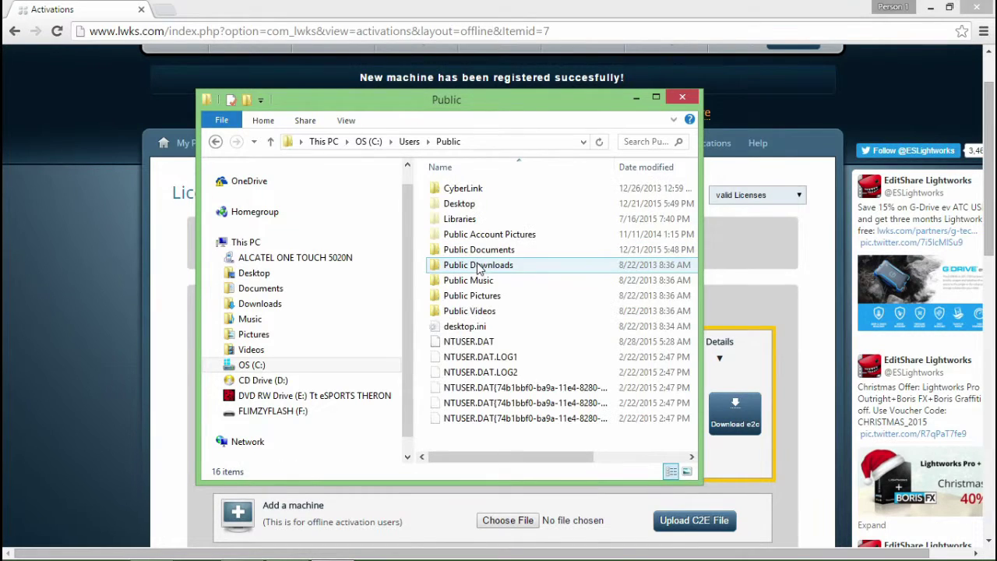
double_click(532, 250)
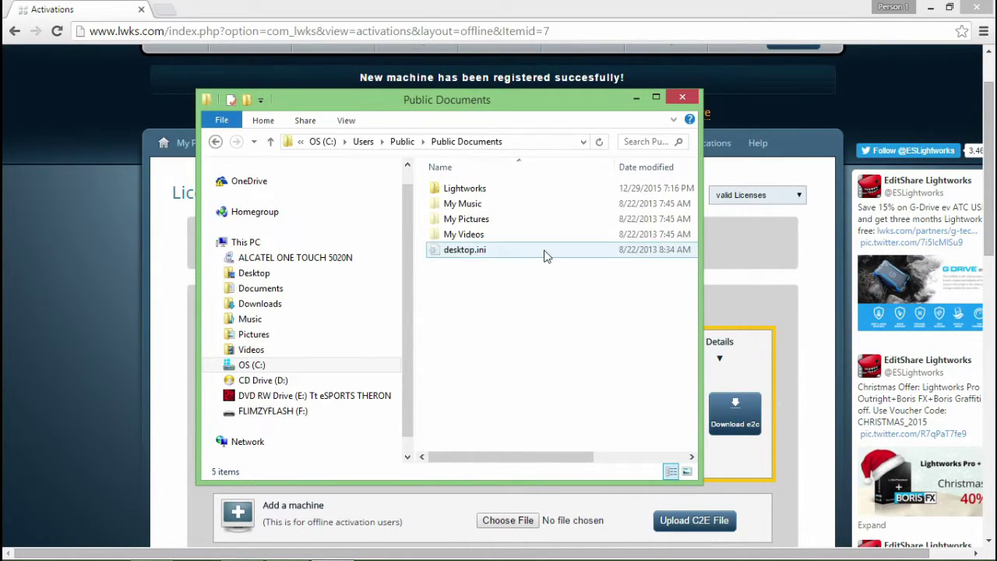
left_click(500, 191)
double_click(499, 191)
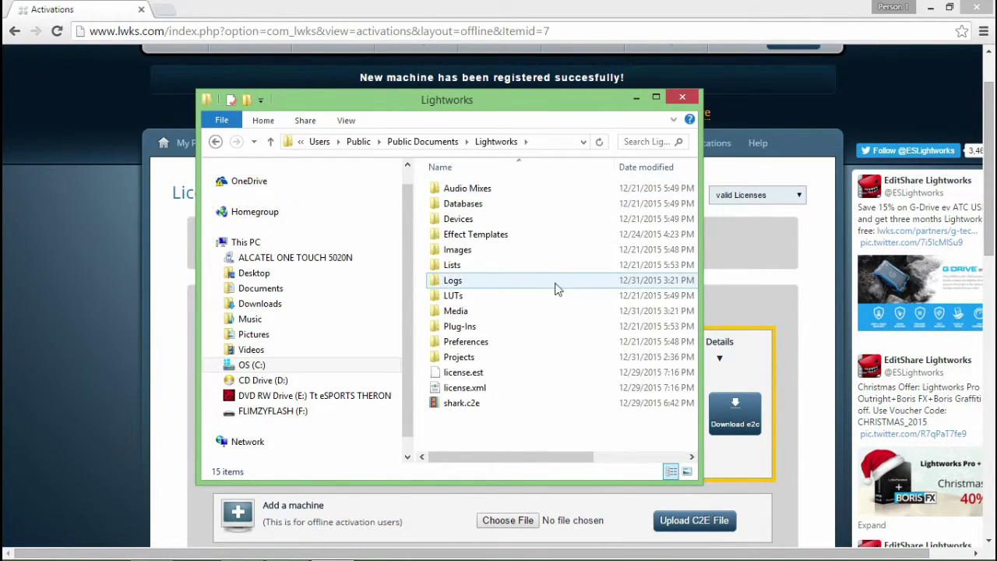
Paste shark.txt into the Lightworks folder, then return to the browser.
right_click(490, 426)
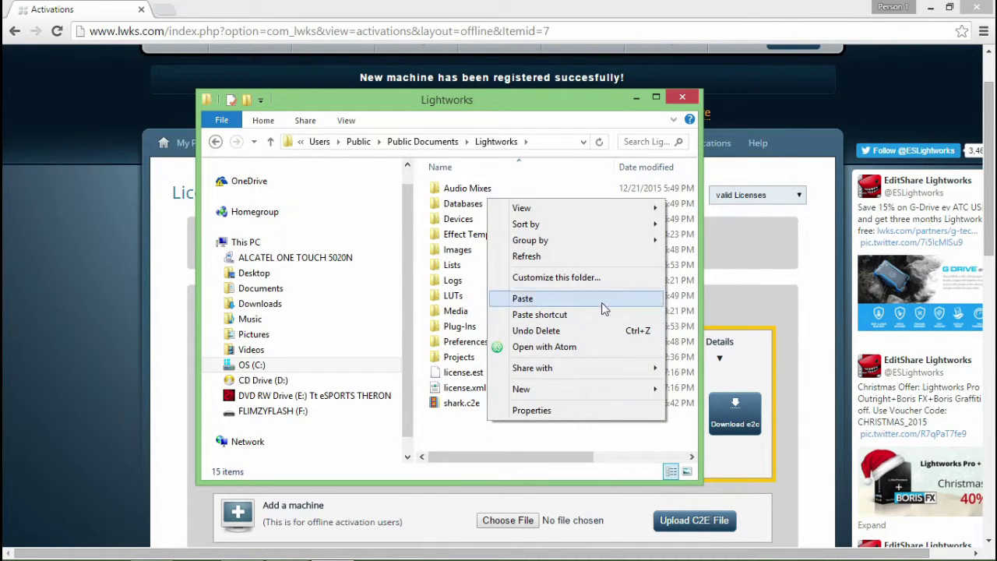
left_click(571, 299)
left_click(510, 441)
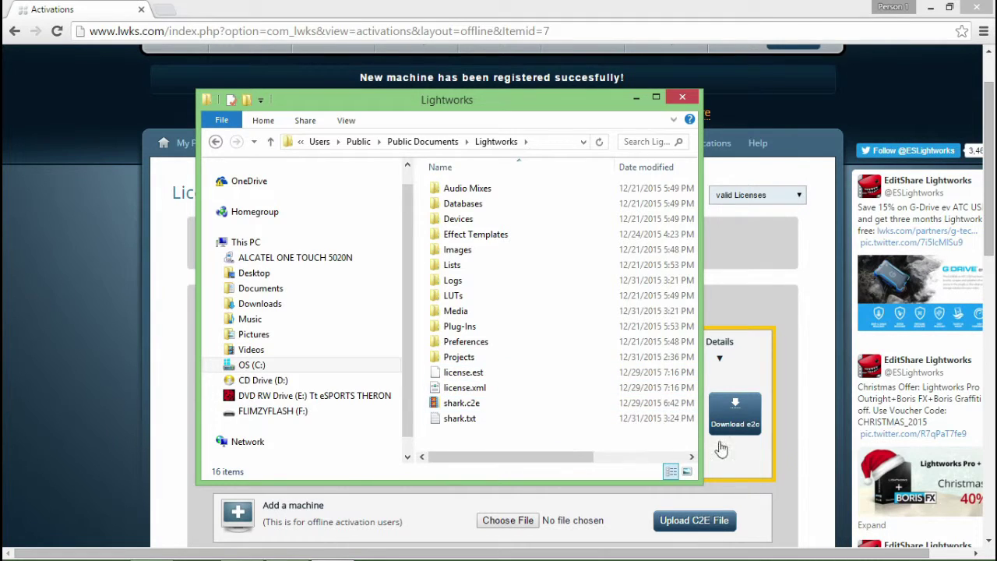
left_click(765, 470)
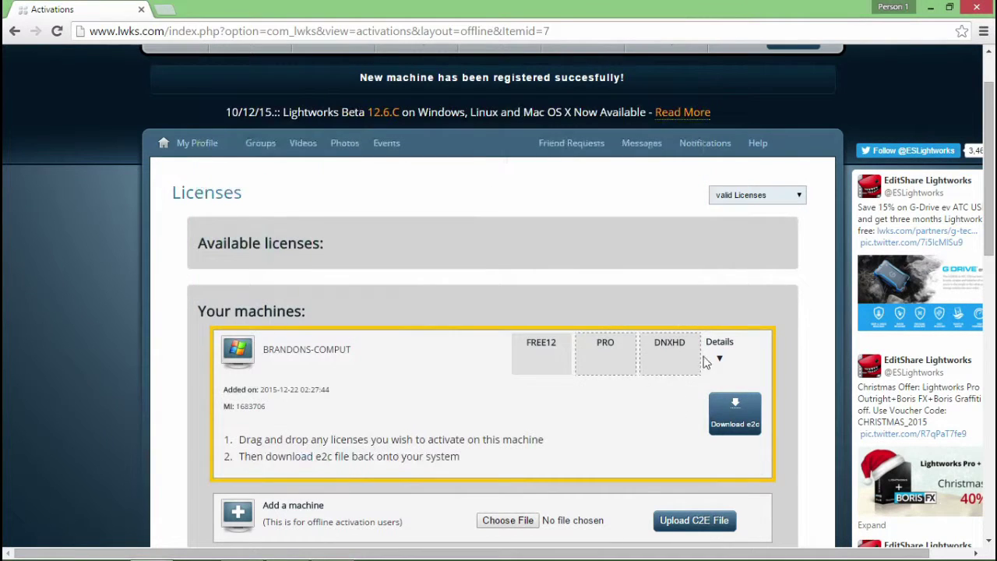
Minimize Chrome and launch Lightworks from its desktop icon.
double_click(579, 6)
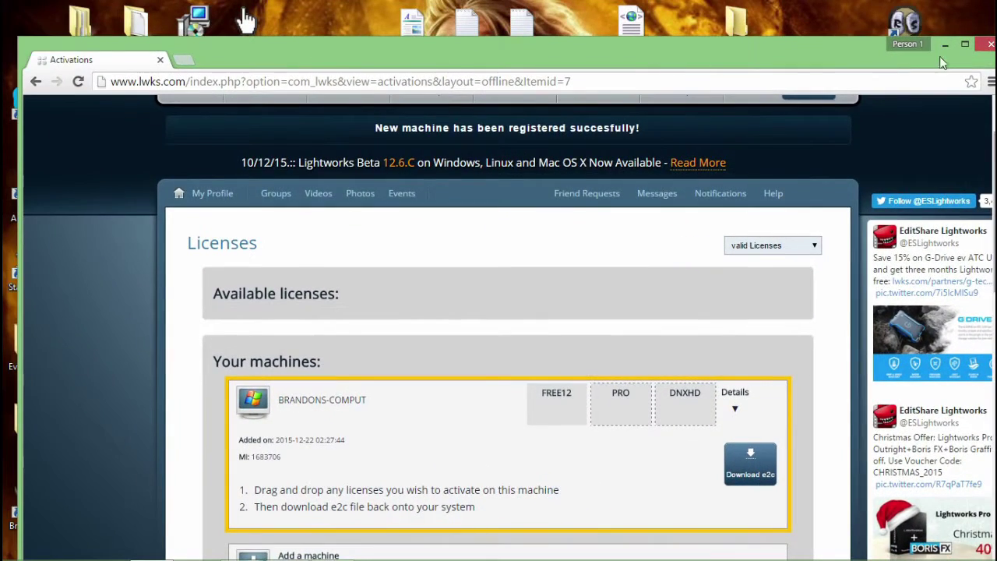
left_click(945, 45)
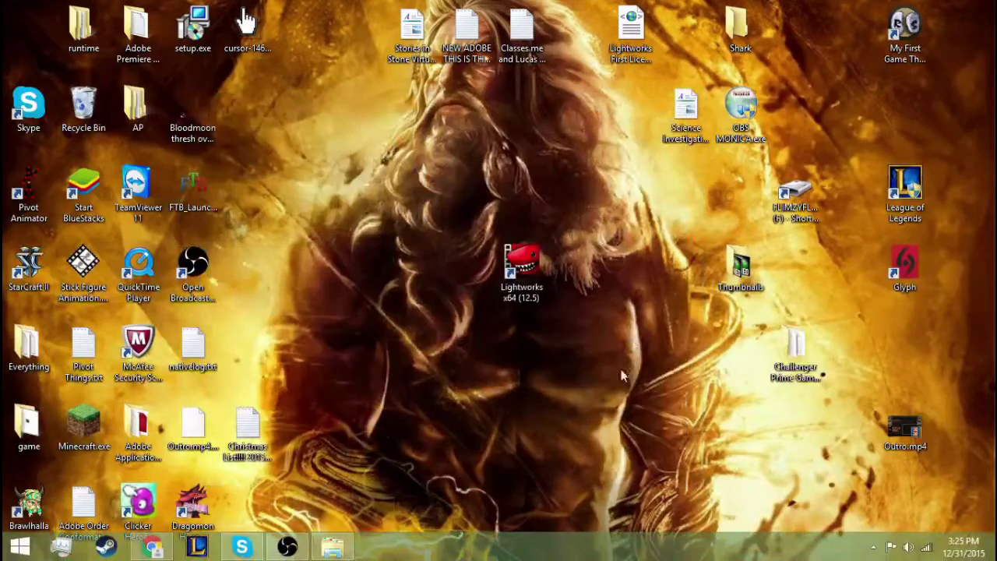
double_click(522, 263)
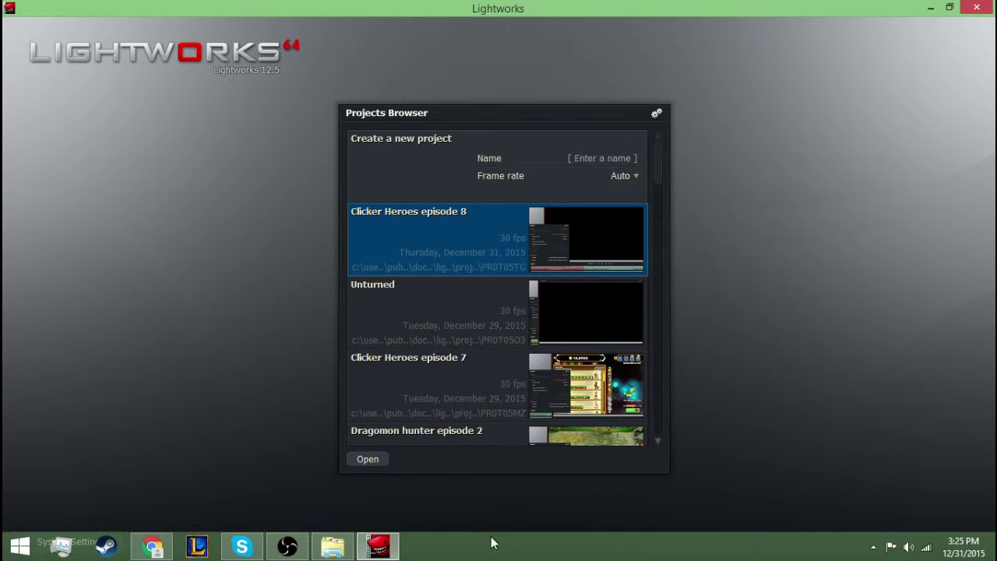
left_click(376, 548)
left_click(377, 548)
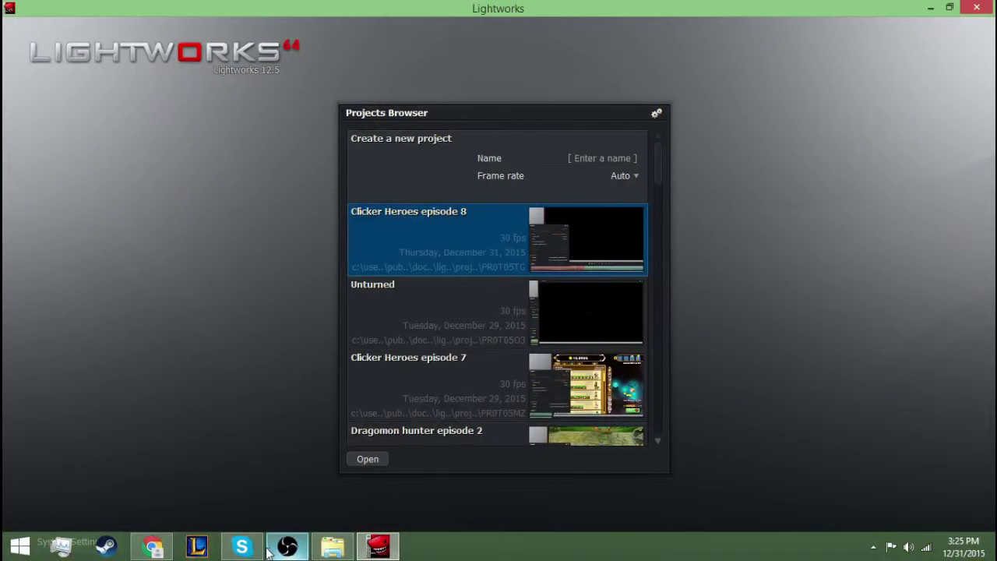
left_click(285, 547)
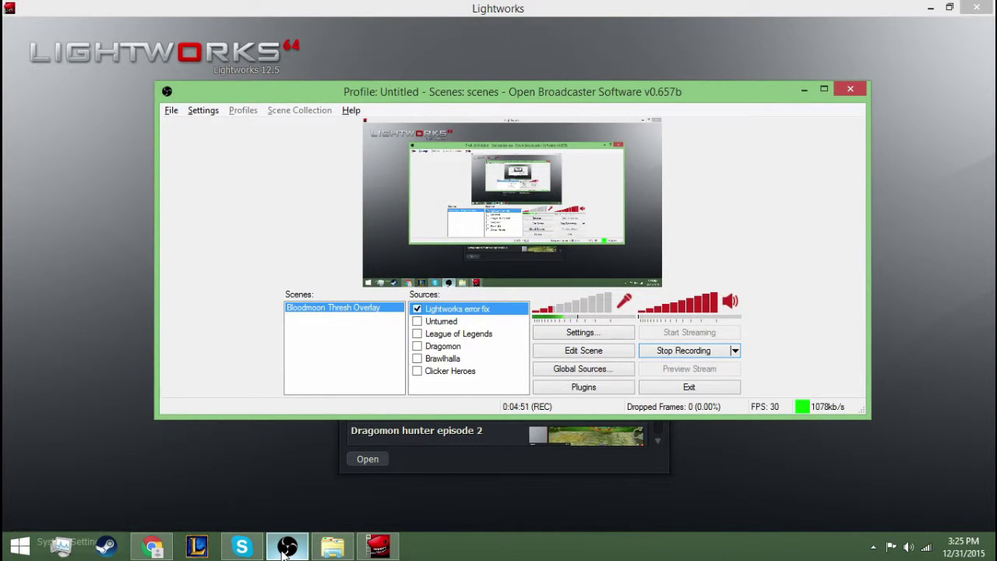
left_click(286, 547)
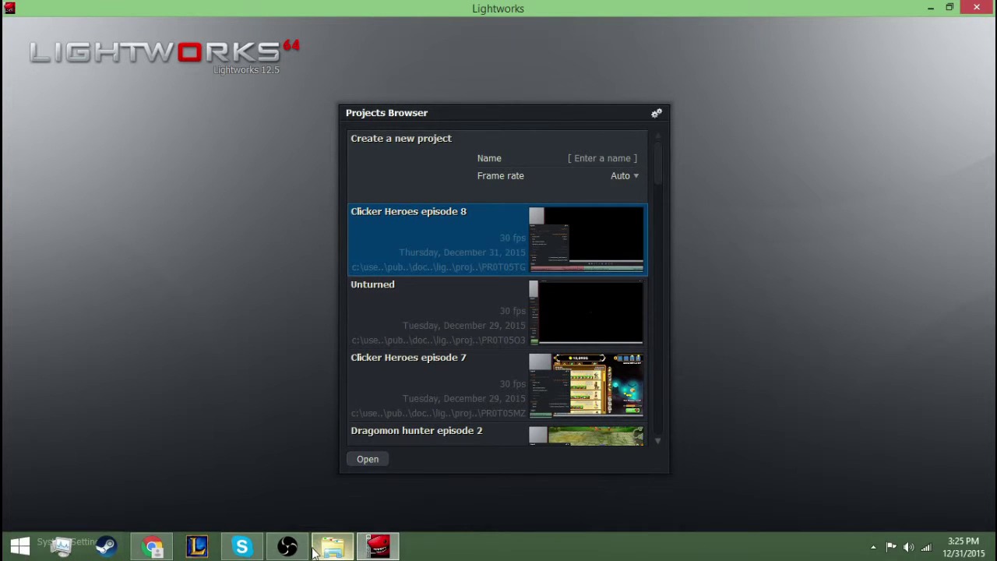
left_click(324, 550)
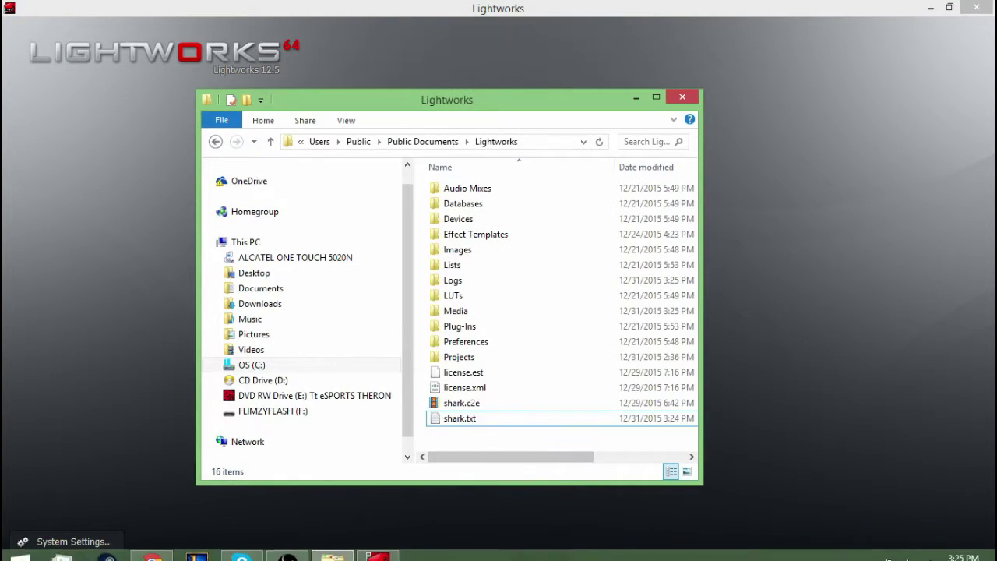
left_click(288, 548)
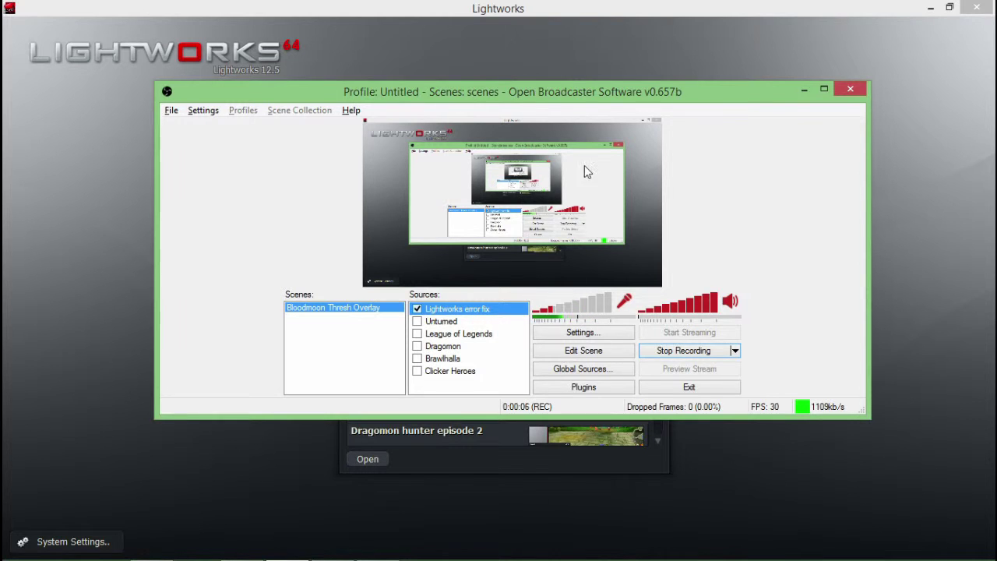
left_click(920, 319)
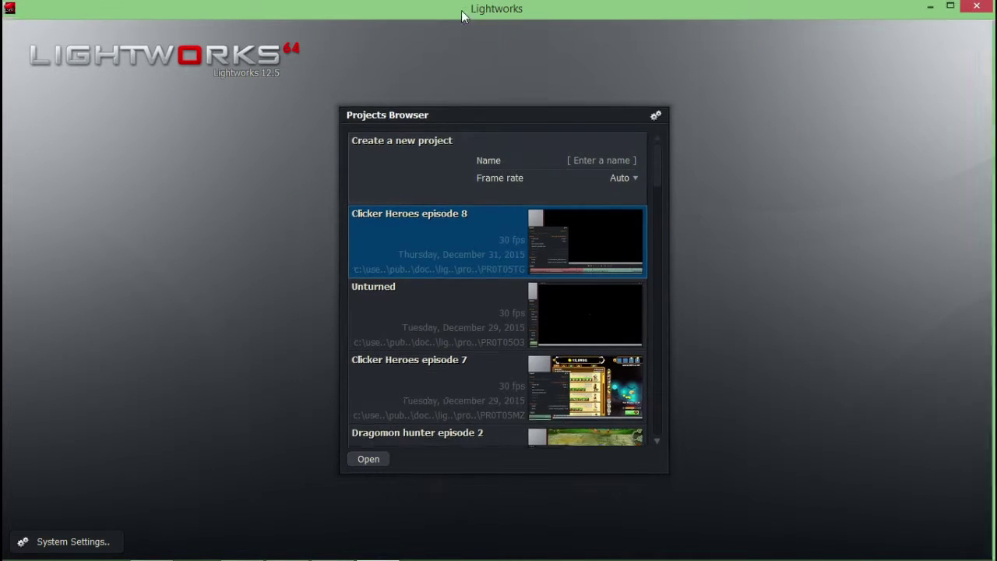
mouse_move(461, 10)
left_mouse_down()
mouse_move(474, 74)
mouse_move(473, 6)
left_mouse_up()
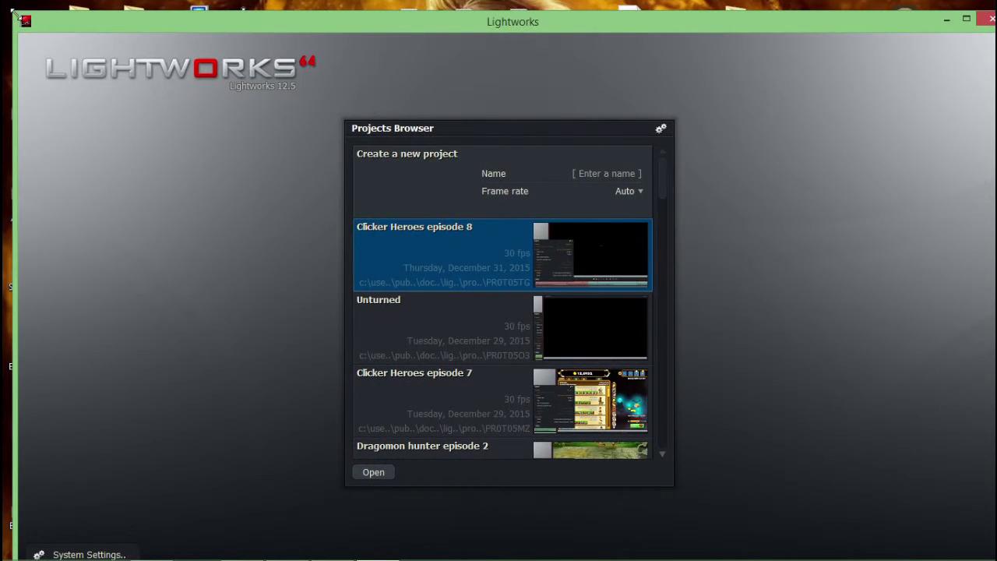
double_click(87, 16)
mouse_move(349, 66)
left_mouse_down()
mouse_move(610, 138)
mouse_move(425, 50)
left_mouse_up()
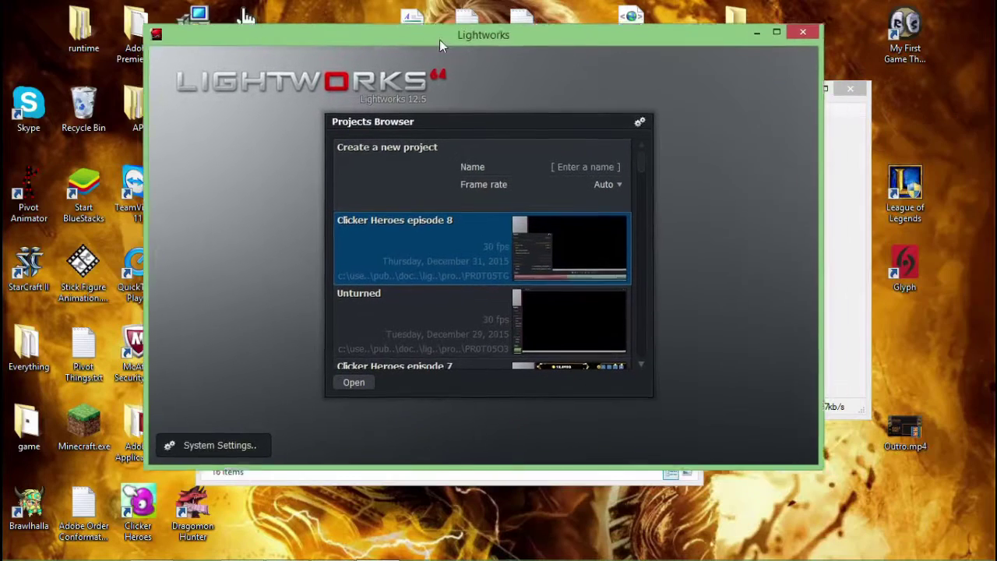
double_click(425, 51)
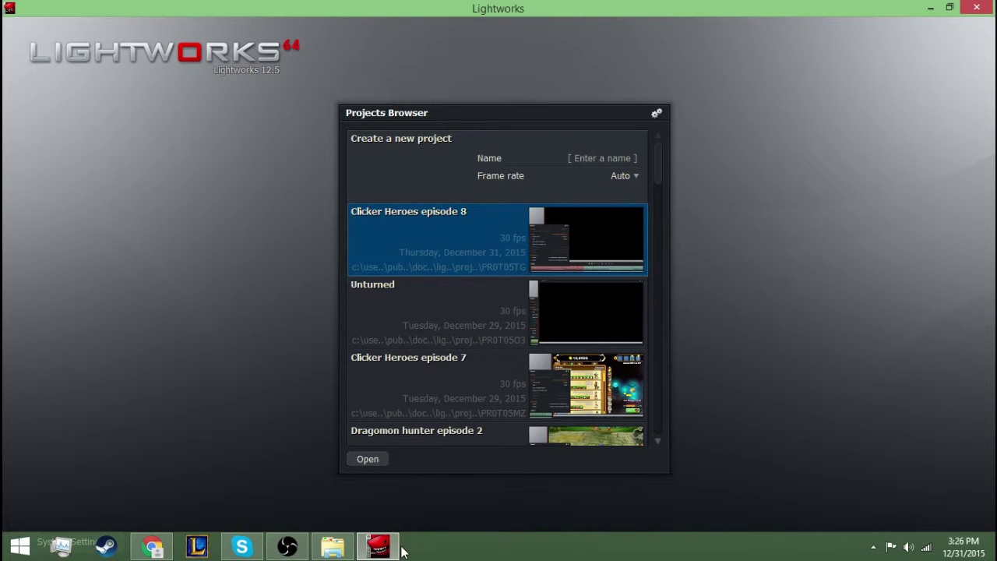
left_click(288, 546)
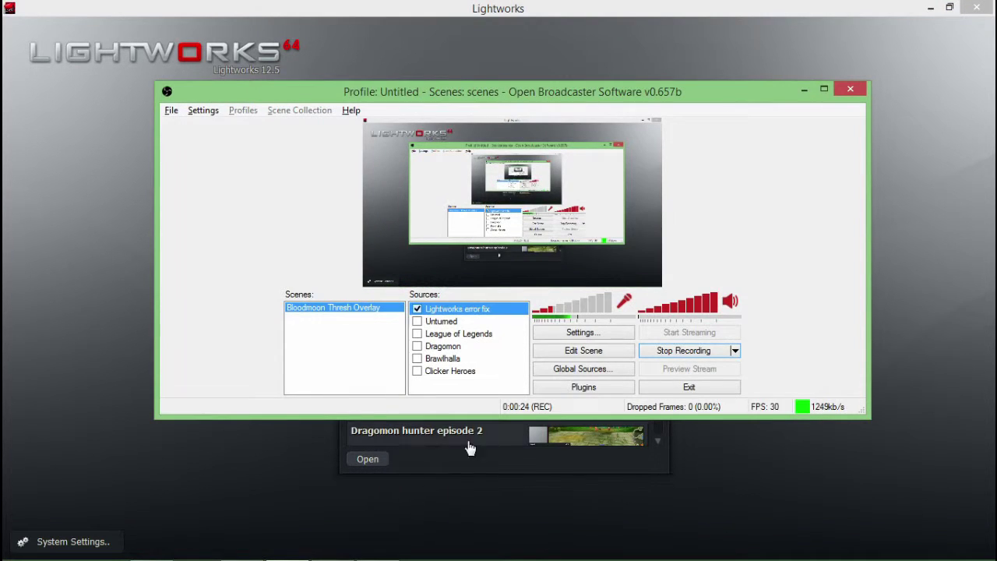